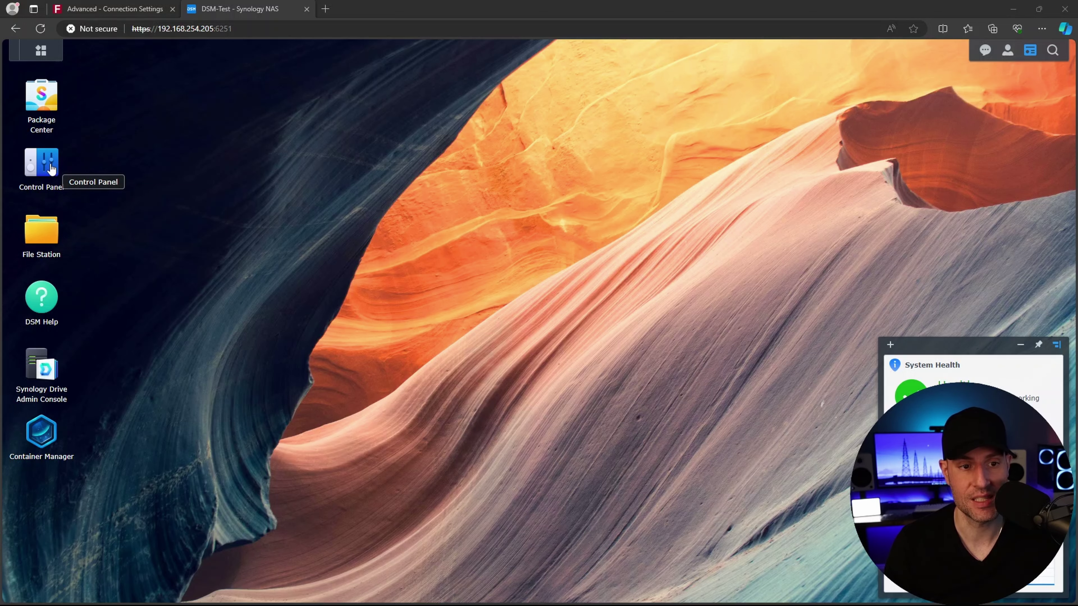
# - Enable the SSH service in the NAS Control Panel's Terminal & SNMP settings and apply the change
pyautogui.click(47, 172)
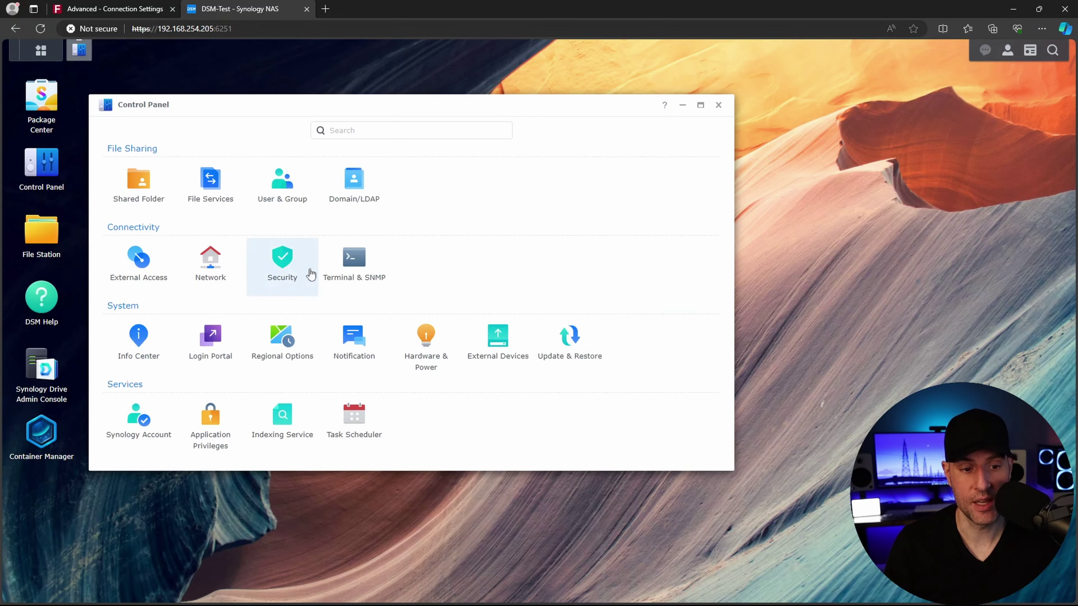
pyautogui.click(354, 268)
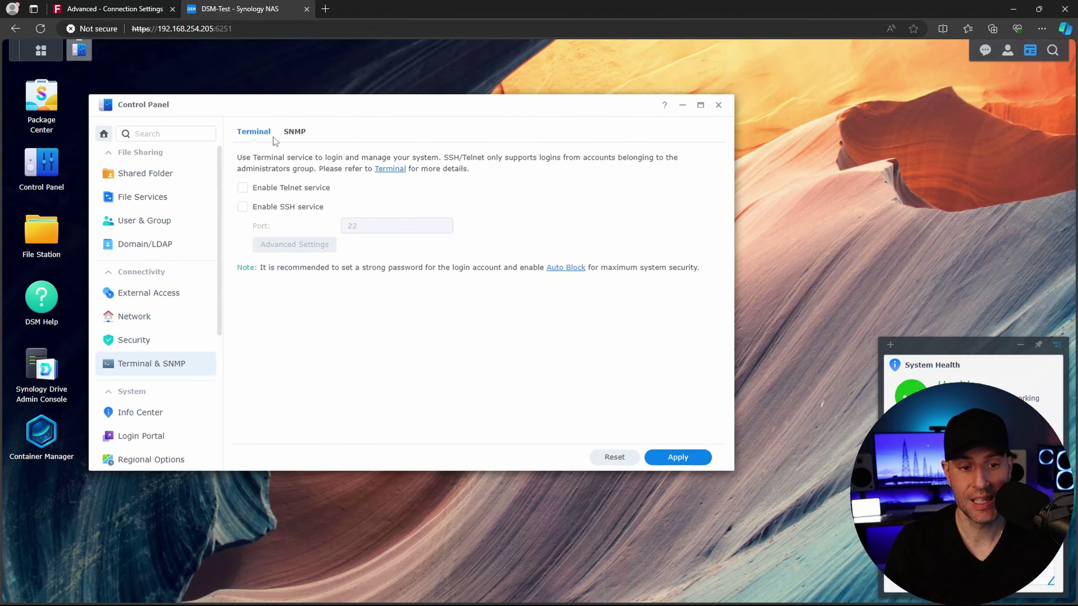
pyautogui.click(284, 206)
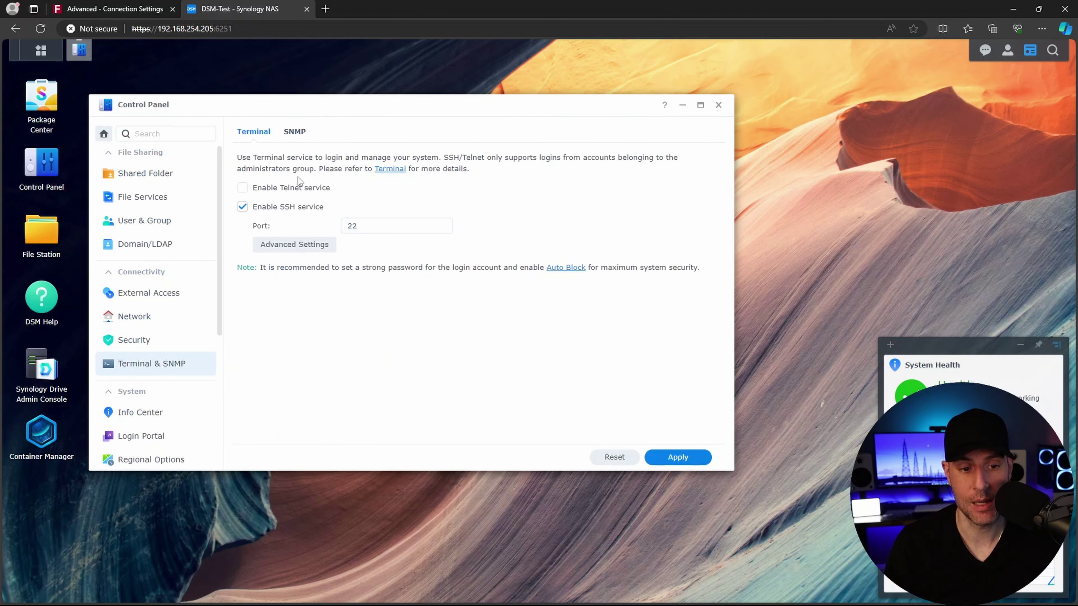
pyautogui.click(688, 462)
pyautogui.click(496, 350)
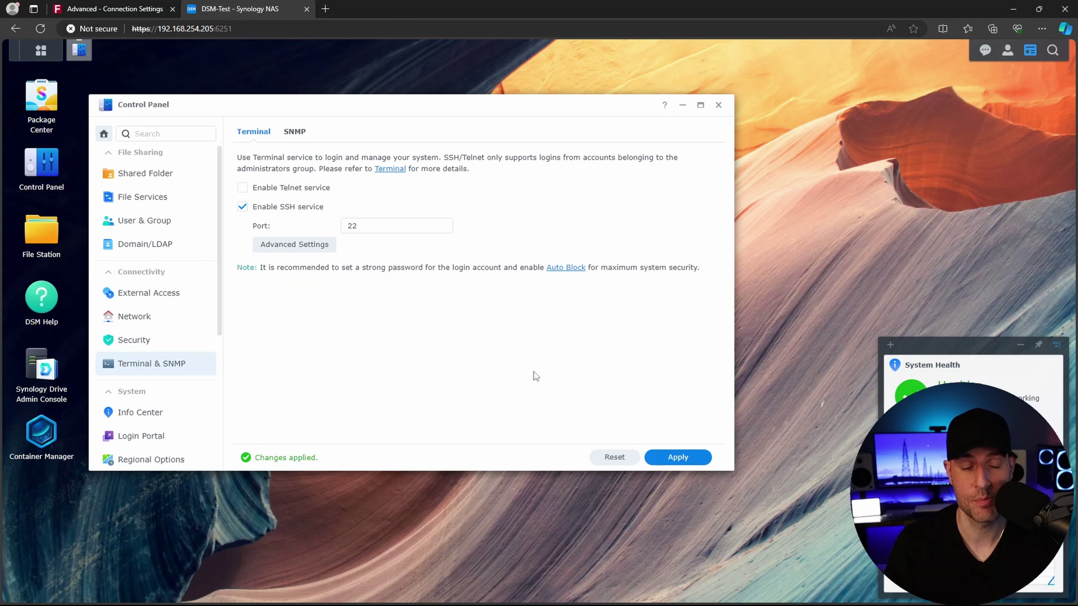
# - Switch to a Windows PowerShell terminal and connect over SSH to the NAS at 192.168.254.205 with the administrator's user account
pyautogui.press('super+x')
pyautogui.press('i')
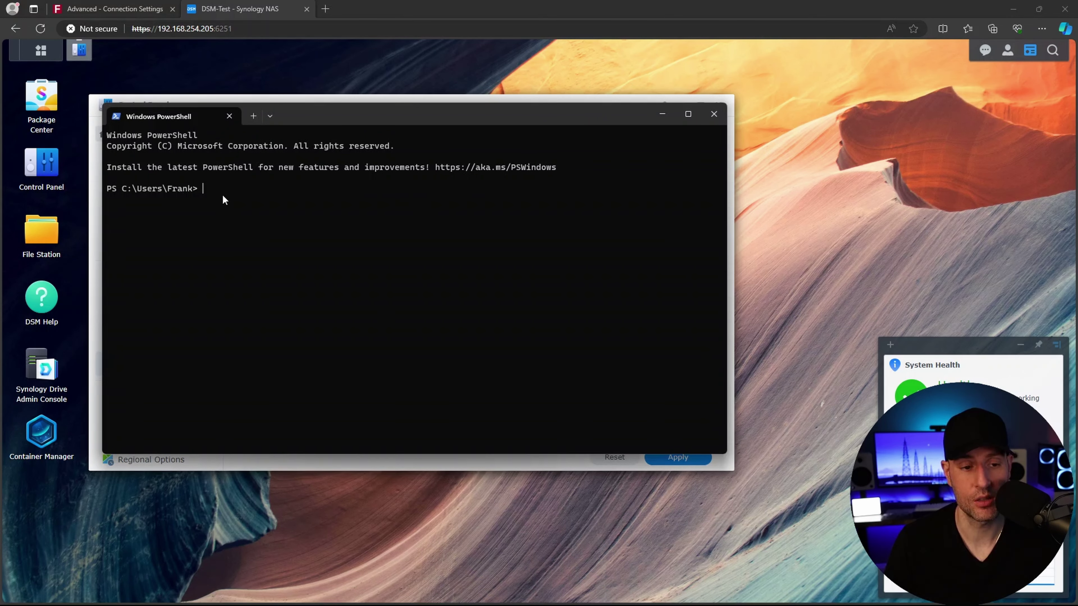
pyautogui.write('ssh f')
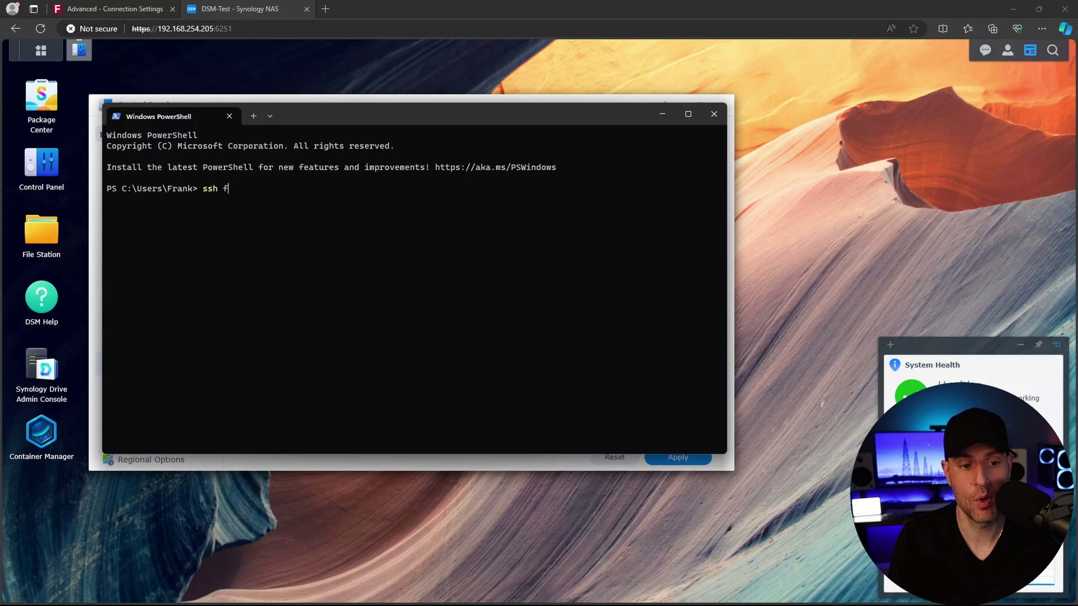
pyautogui.write('rank@192.1')
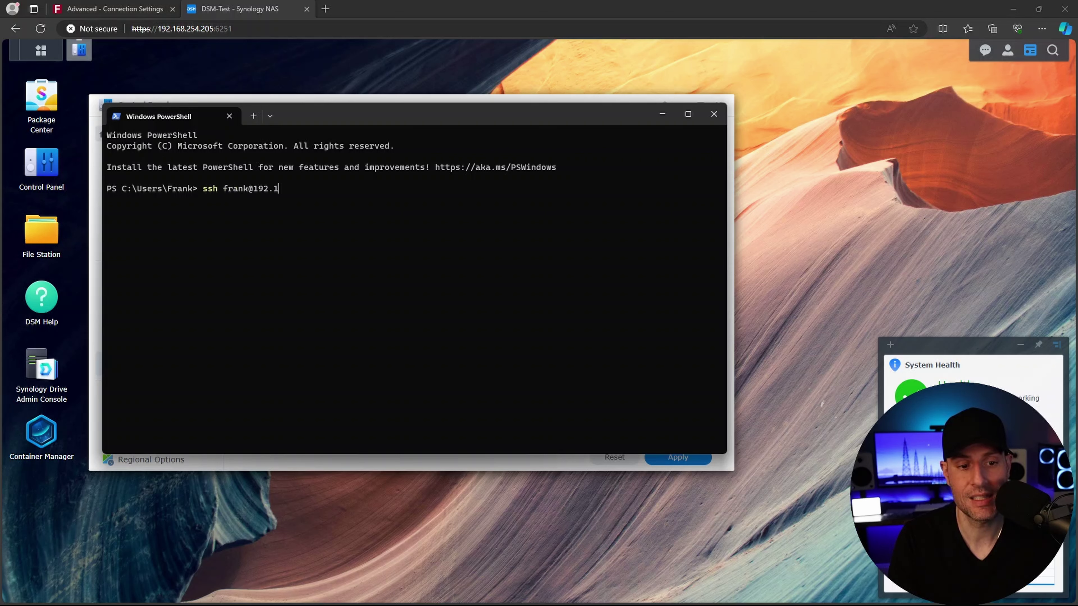
pyautogui.write('68.254.205')
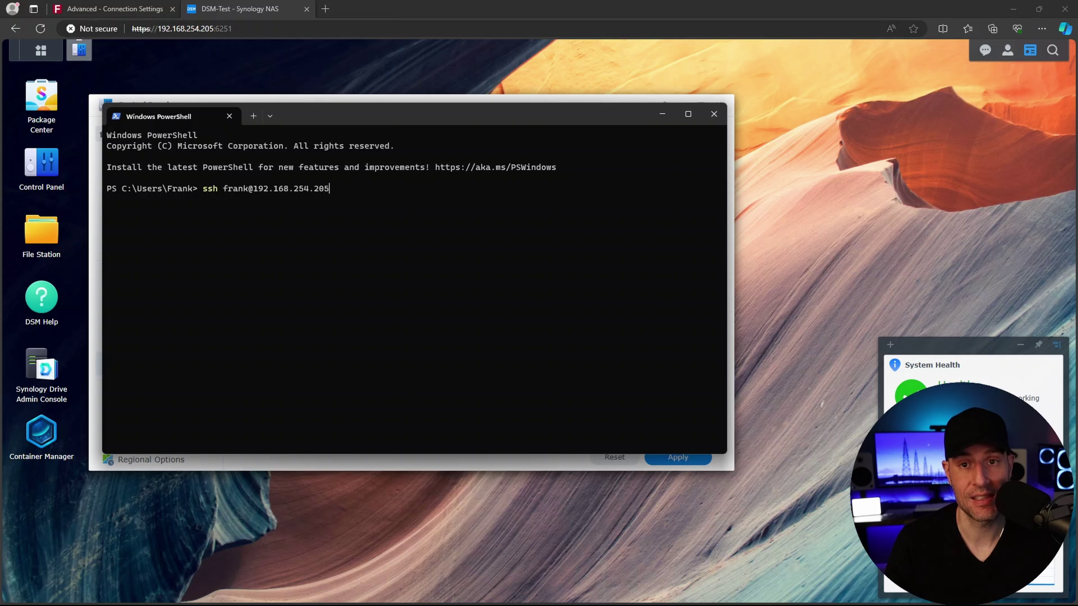
pyautogui.press('Return')
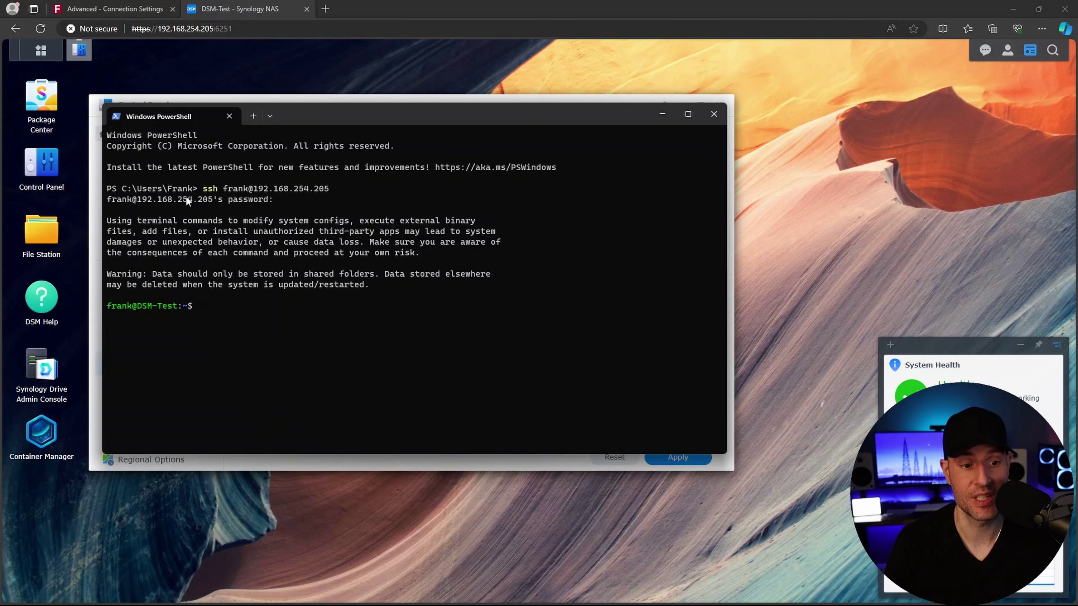
# - Clear the terminal and list the NAS network interfaces with ifconfig
pyautogui.write('clear')
pyautogui.press('Return')
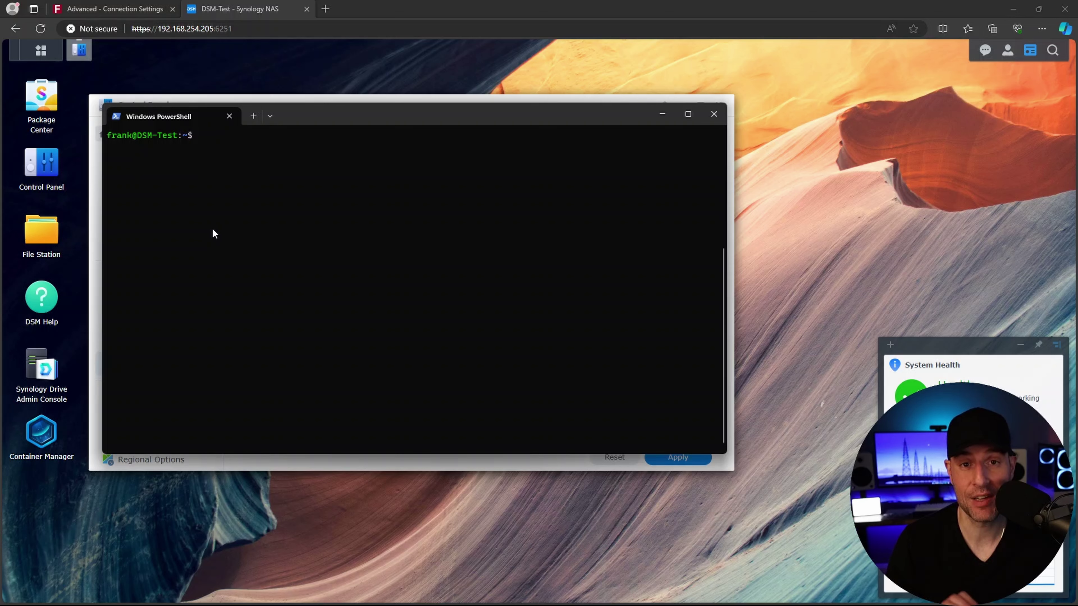
pyautogui.write('ifconfig')
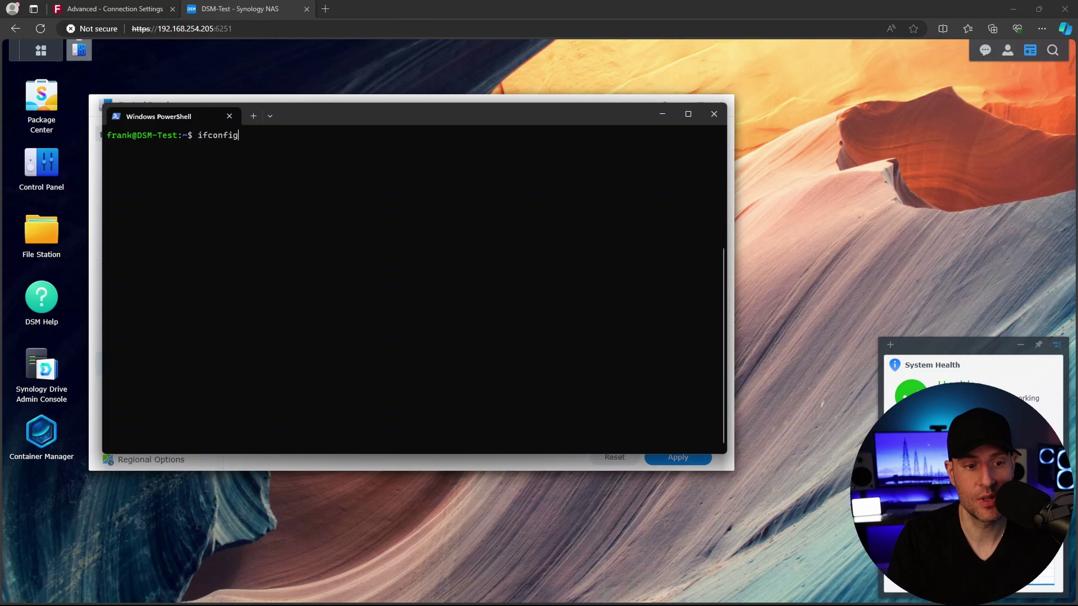
pyautogui.press('Return')
# - Examine the ifconfig output to identify which interface name carries the NAS address 192.168.254.205
pyautogui.scroll(7, 205, 252)
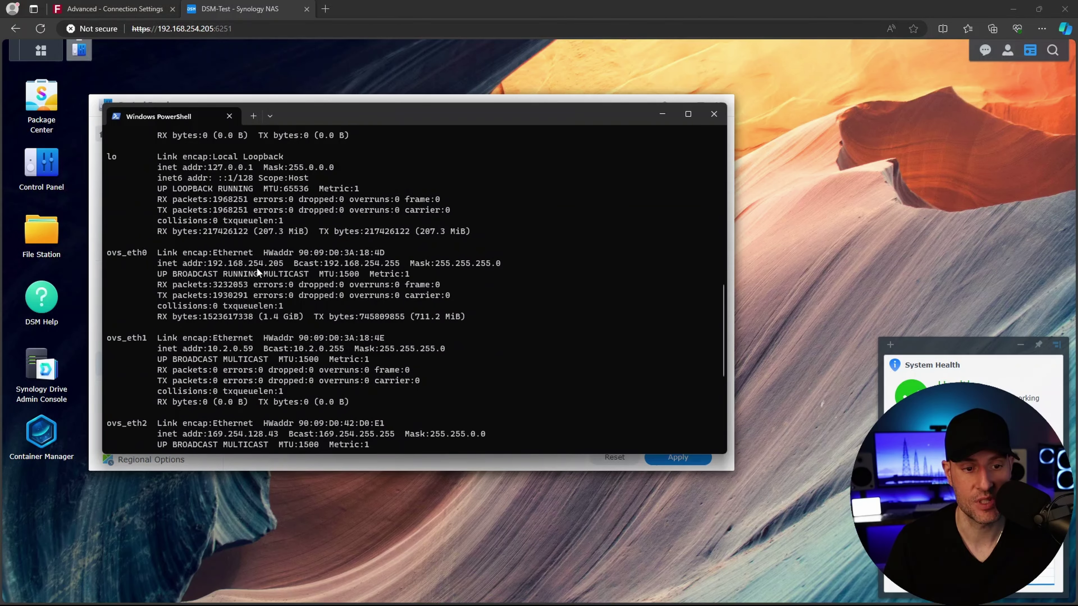
pyautogui.scroll(-5, 287, 279)
pyautogui.scroll(10, 246, 290)
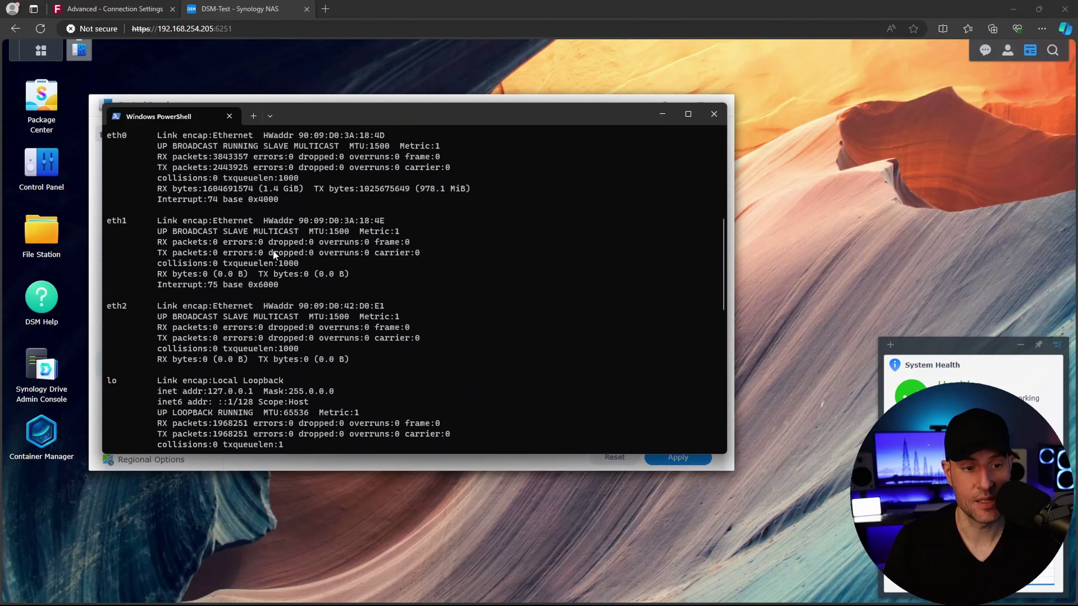
pyautogui.scroll(-4, 208, 233)
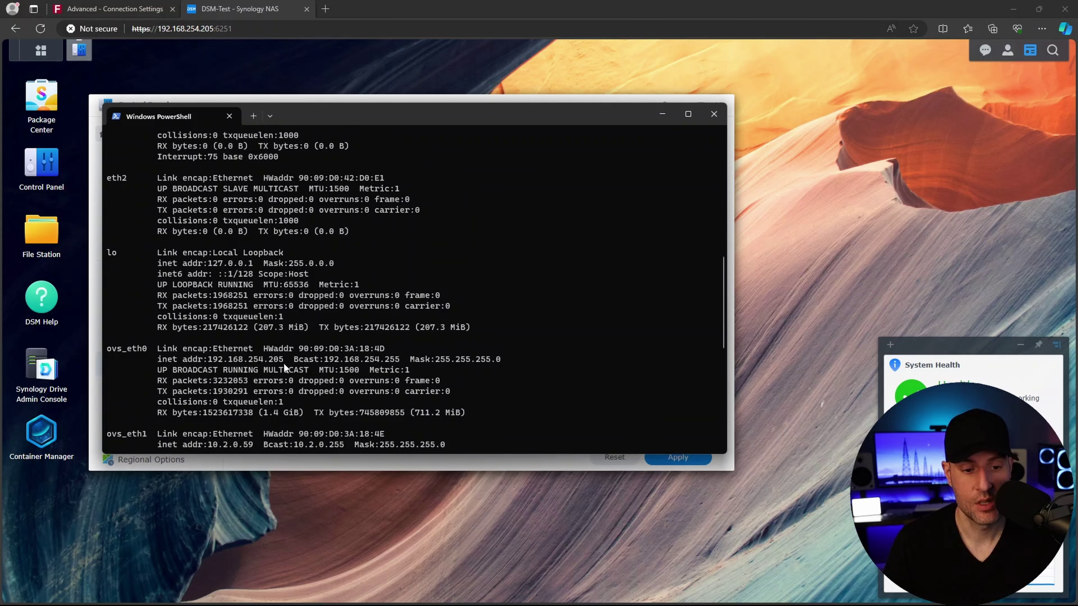
pyautogui.moveTo(280, 361); pyautogui.dragTo(208, 362)
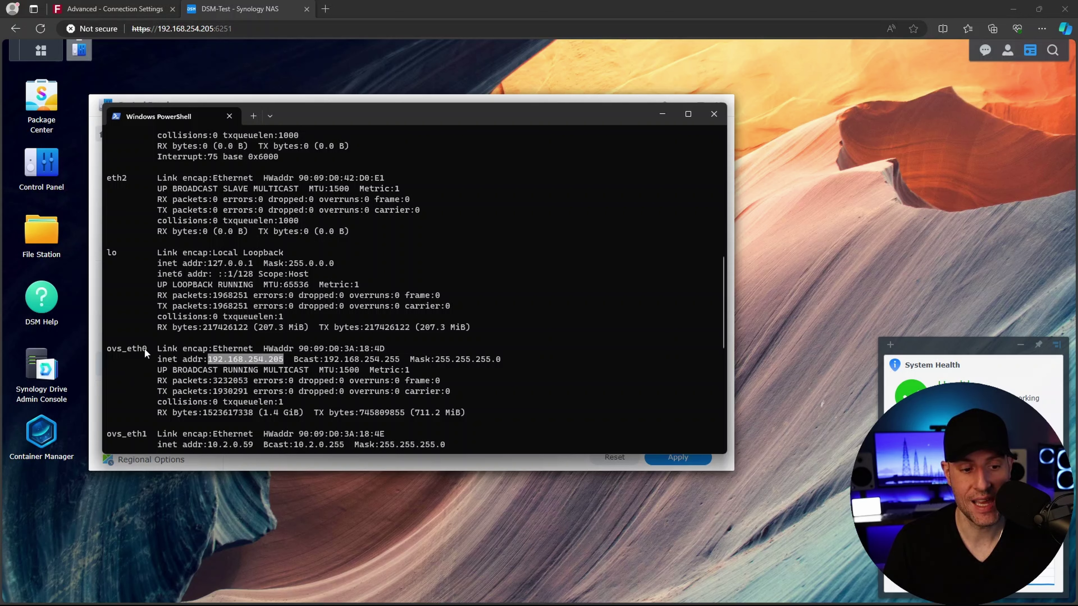
pyautogui.moveTo(145, 349); pyautogui.dragTo(134, 349)
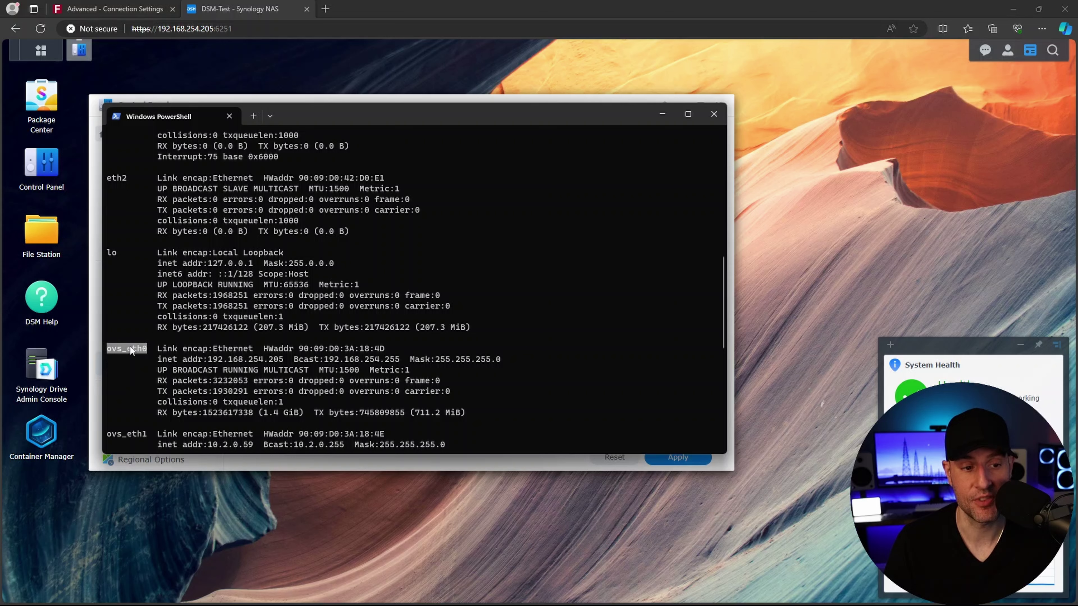
pyautogui.scroll(6, 135, 342)
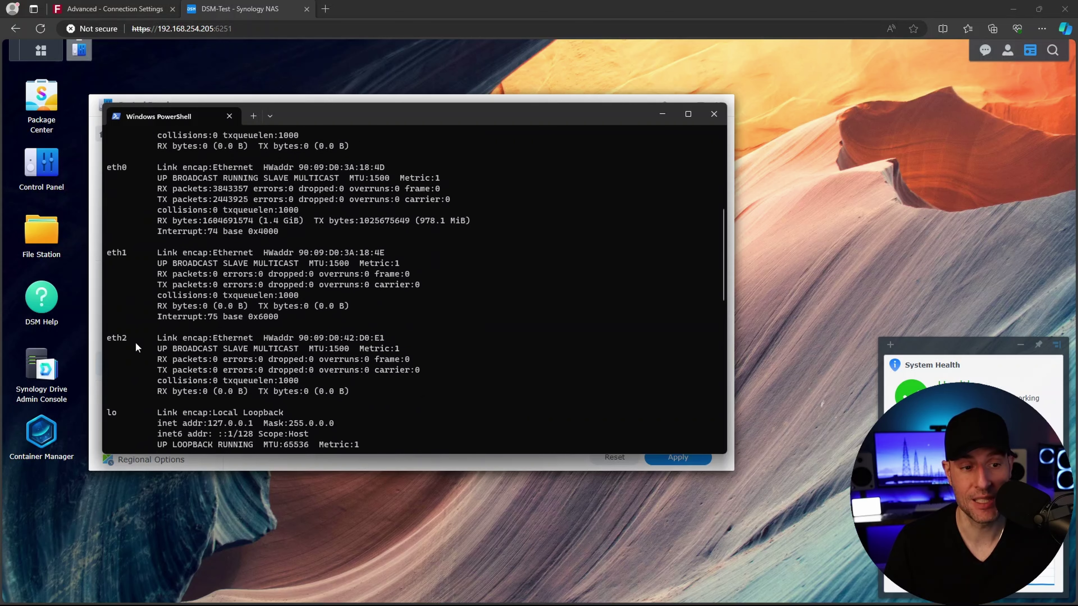
pyautogui.moveTo(130, 199); pyautogui.dragTo(114, 201)
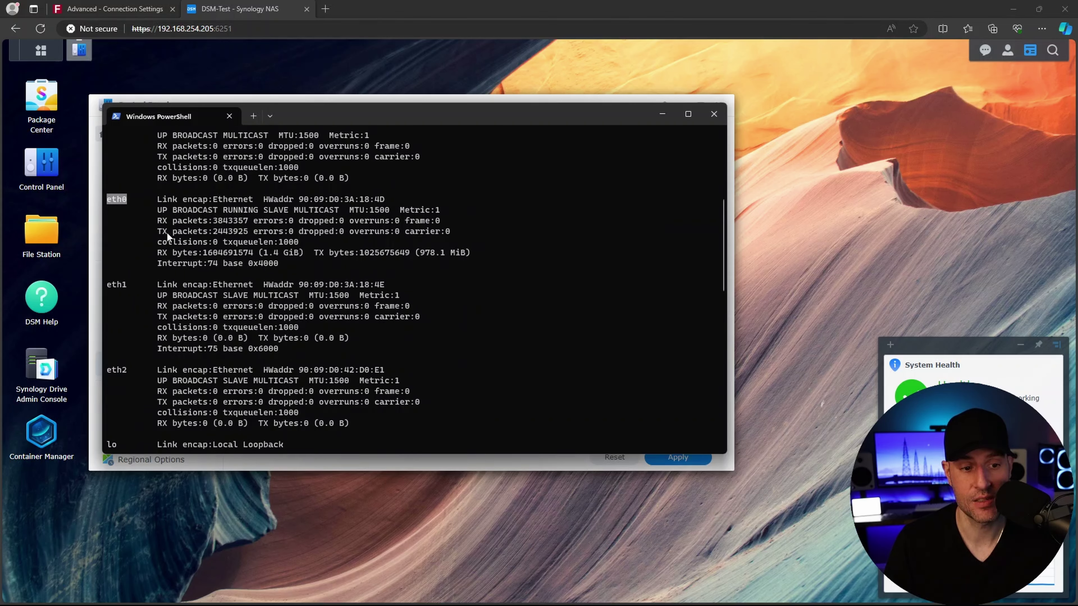
pyautogui.scroll(-5, 173, 275)
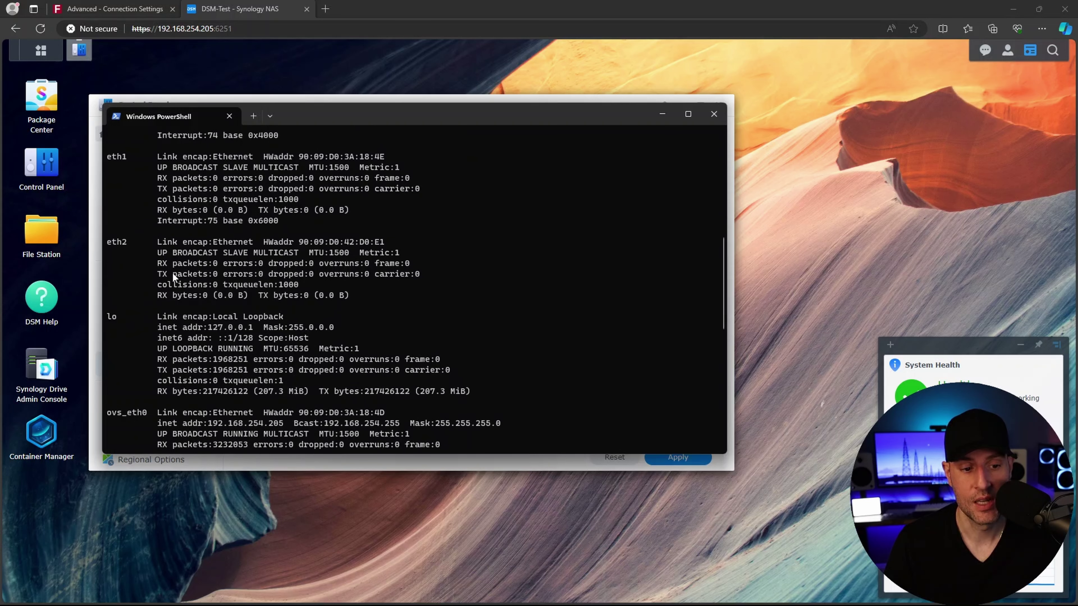
pyautogui.scroll(-1, 172, 275)
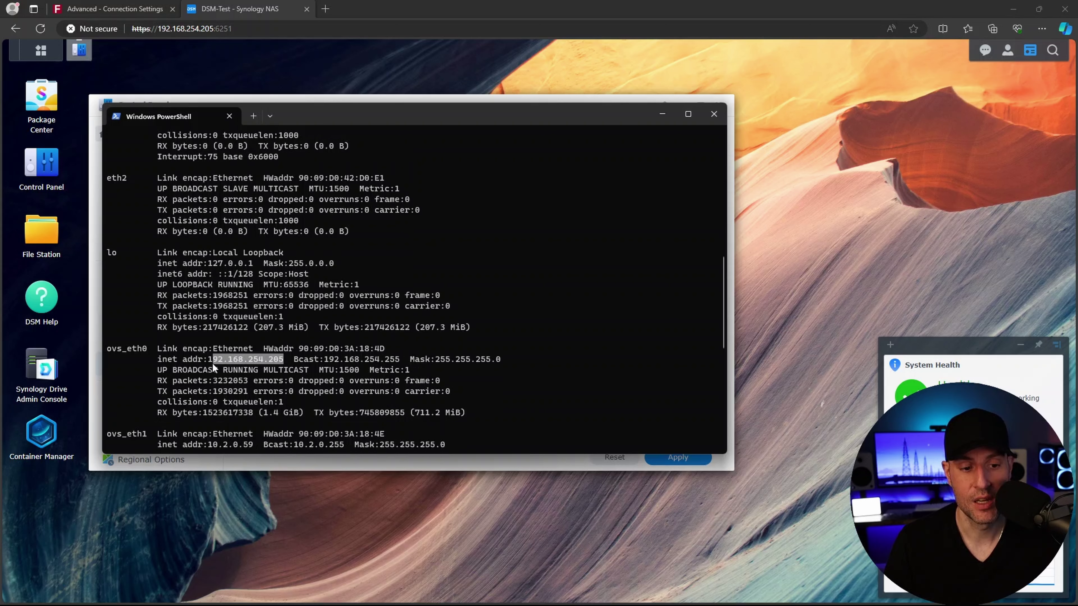
pyautogui.moveTo(147, 351); pyautogui.dragTo(118, 351)
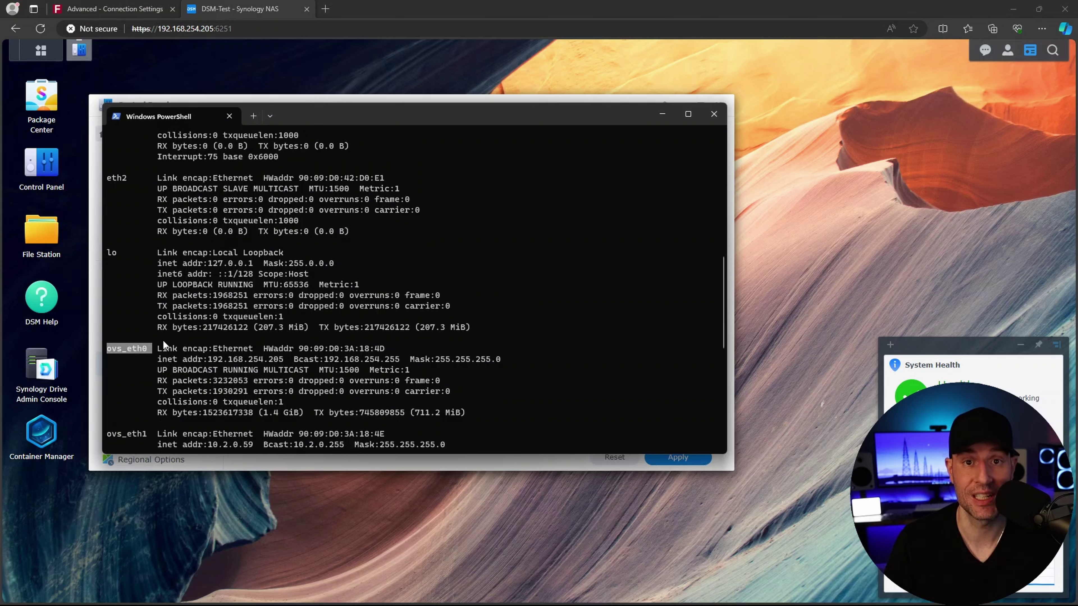
# - Enter a sudo docker network create command for macvlan ph_network: parent ovs_eth0, subnet 192.168.254.0/24, gateway 192.168.254.254, IP range 192.168.254.198/32
pyautogui.write('sudo docker network create -d macvlan -o parent=ovs_eth0 --subnet=192.168.254.0/24 --gateway=192.168.254.254 --ip-range=192.168.254.198/32 ph_network')
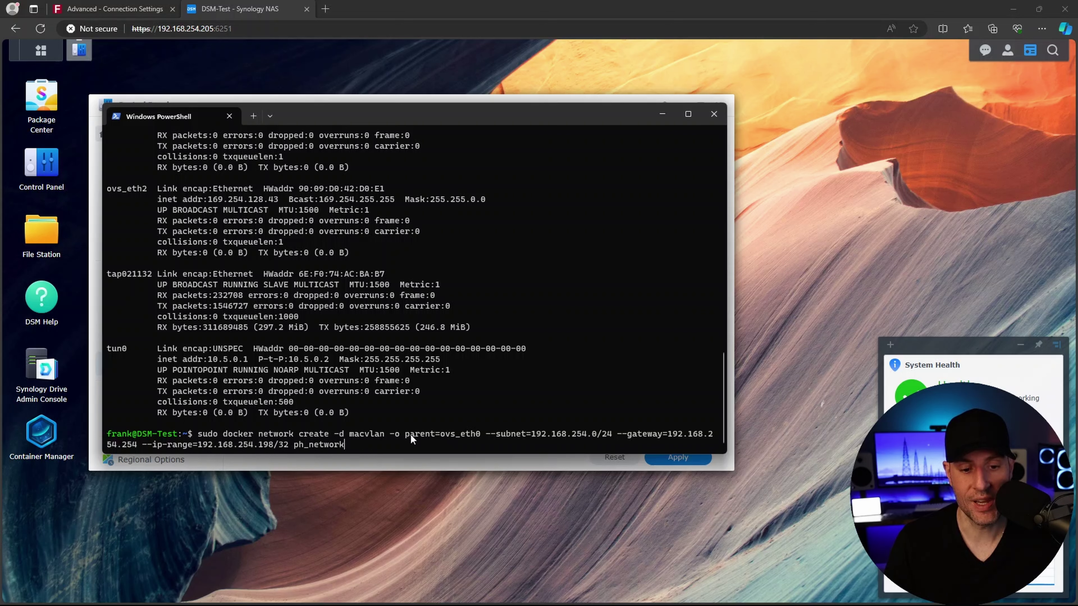
# - Review the command's parent interface, subnet, gateway, IP range and network name, comparing the subnet with the NAS address in the ifconfig output
pyautogui.moveTo(440, 433); pyautogui.dragTo(466, 434)
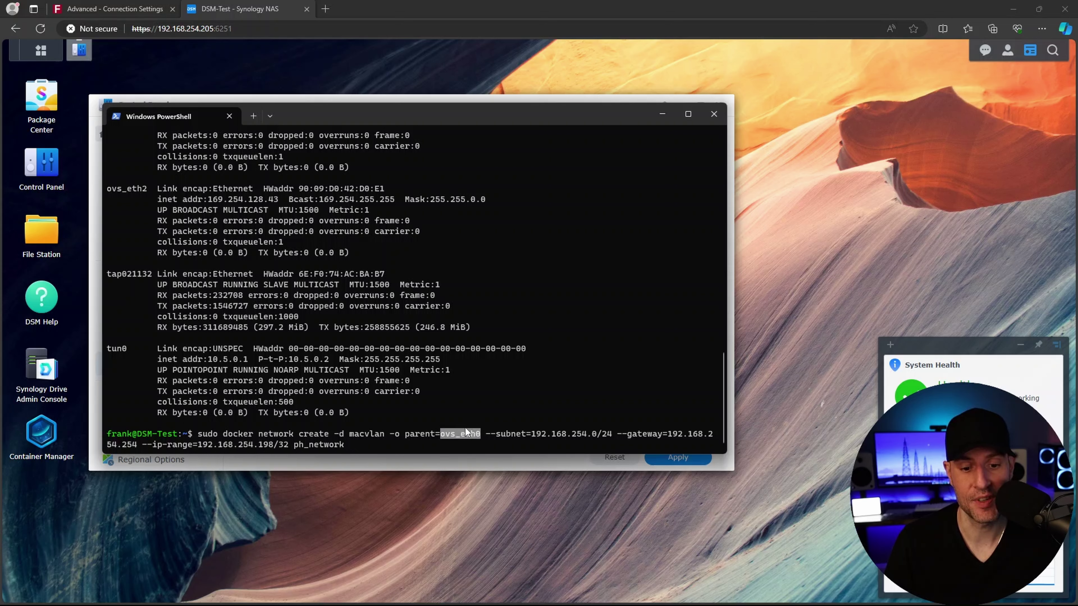
pyautogui.click(535, 433)
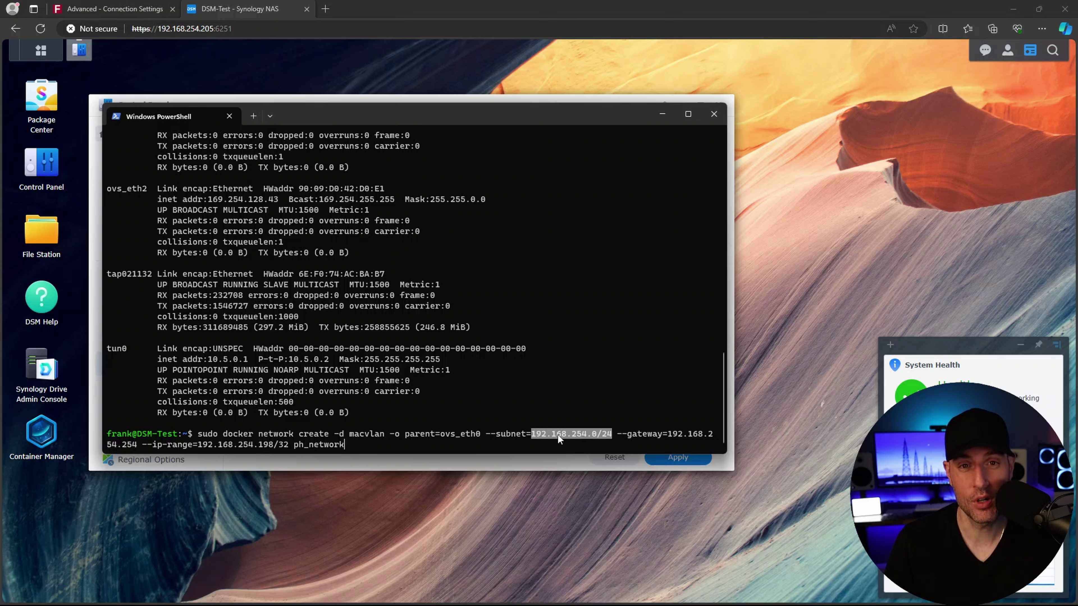
pyautogui.scroll(7, 329, 338)
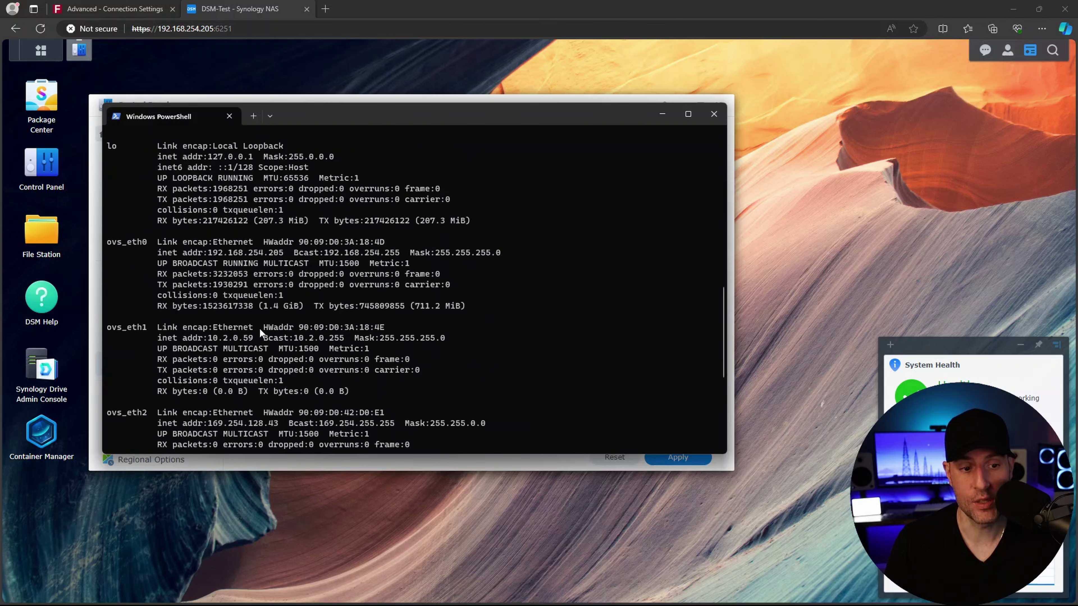
pyautogui.scroll(1, 235, 282)
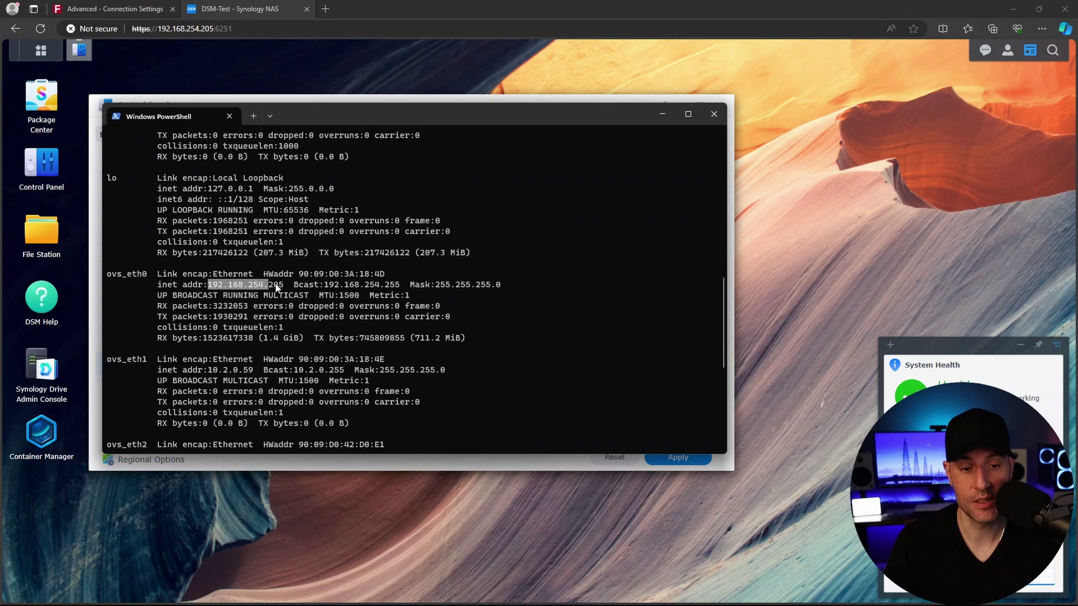
pyautogui.scroll(-5, 331, 335)
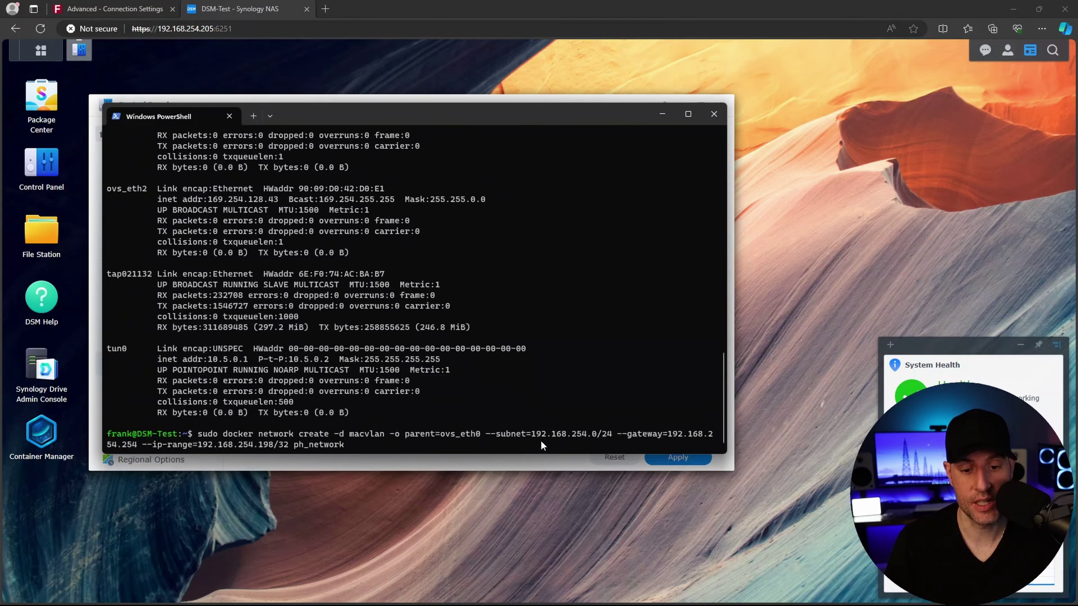
pyautogui.moveTo(532, 434); pyautogui.dragTo(571, 434)
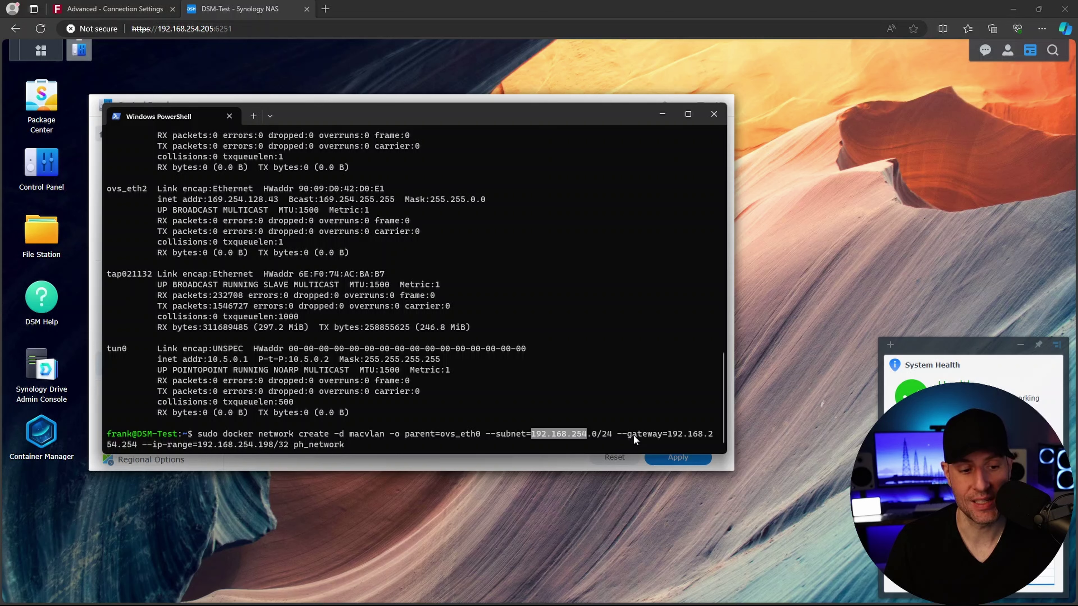
pyautogui.moveTo(668, 434); pyautogui.dragTo(138, 451)
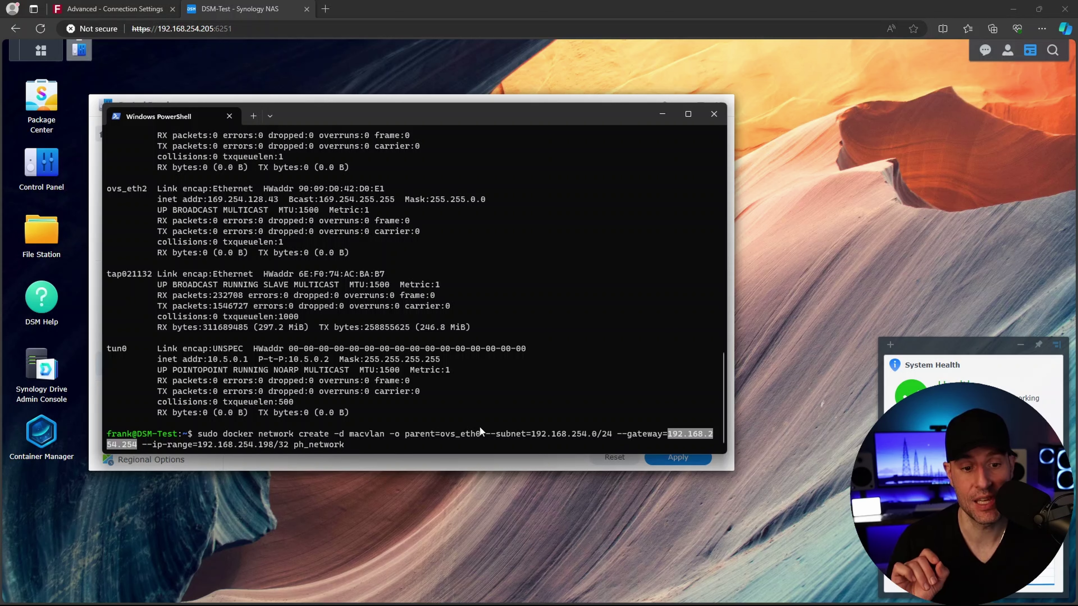
pyautogui.click(536, 436)
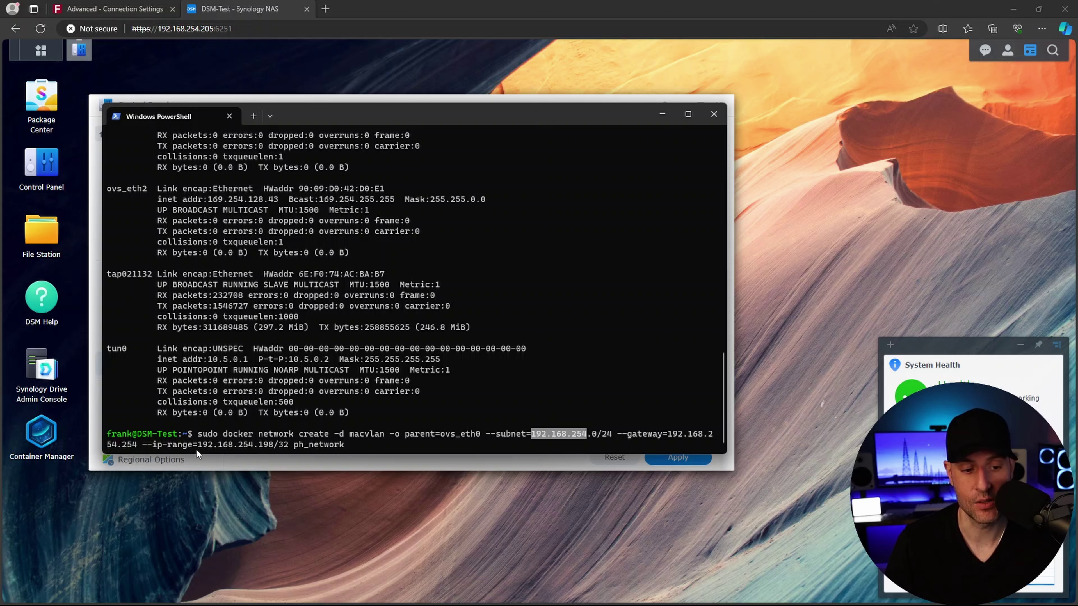
pyautogui.moveTo(199, 444); pyautogui.dragTo(261, 445)
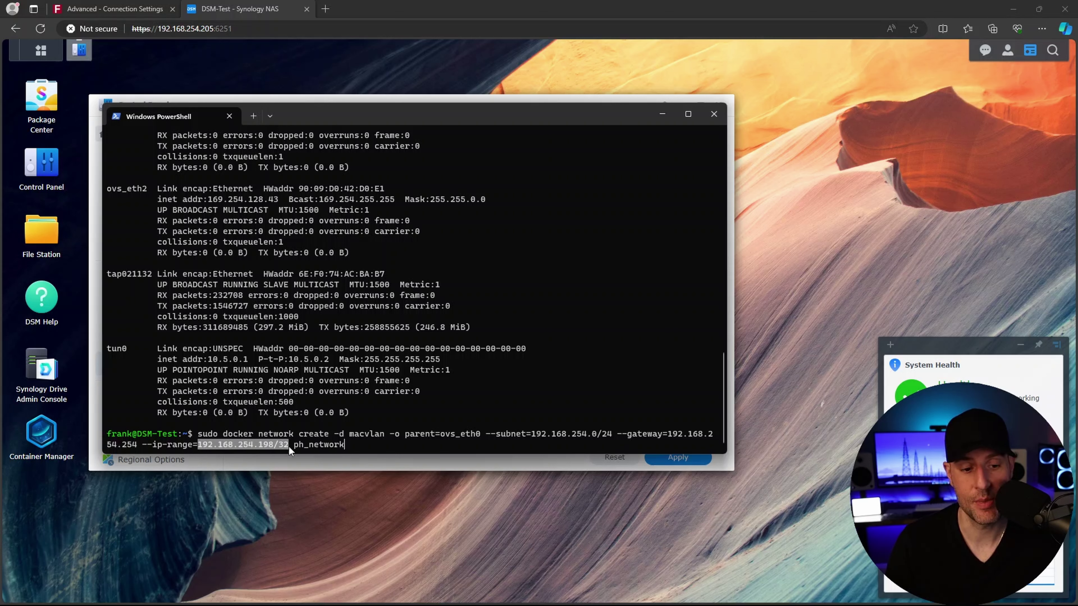
pyautogui.click(195, 447)
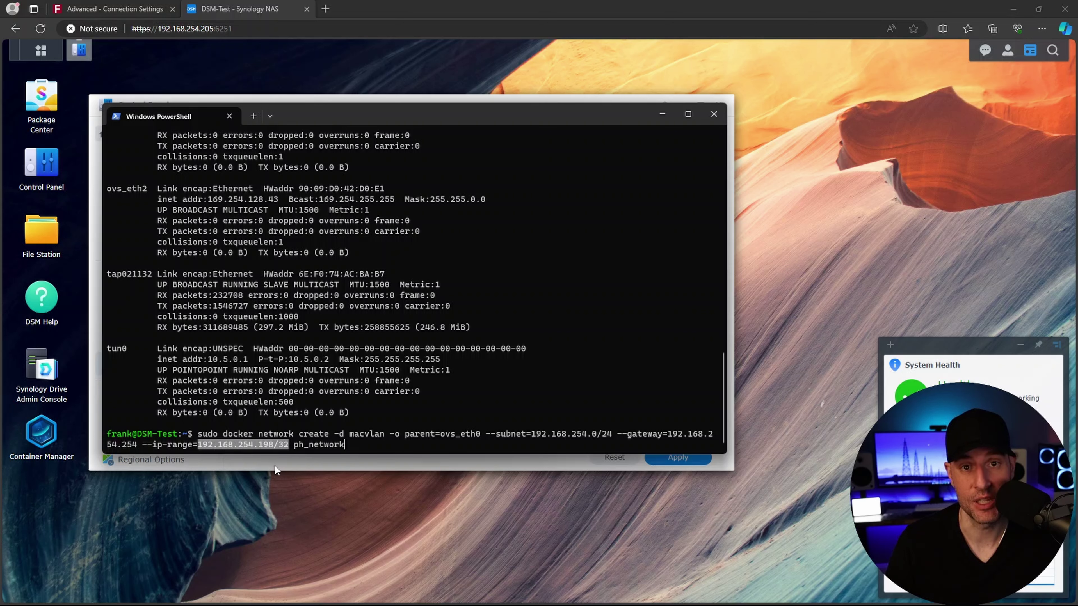
pyautogui.click(298, 444)
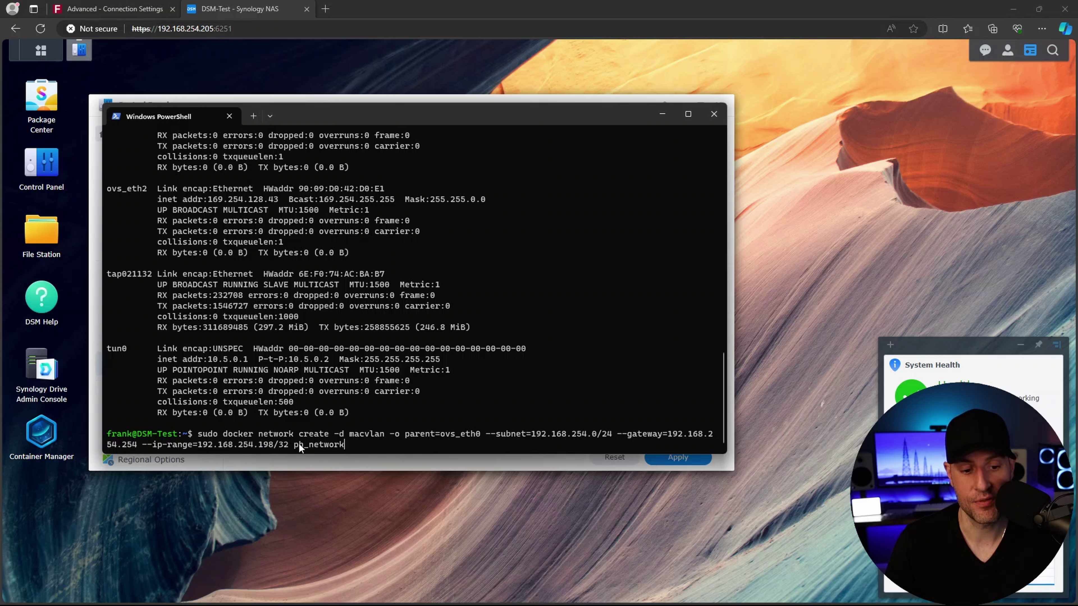
pyautogui.click(345, 446)
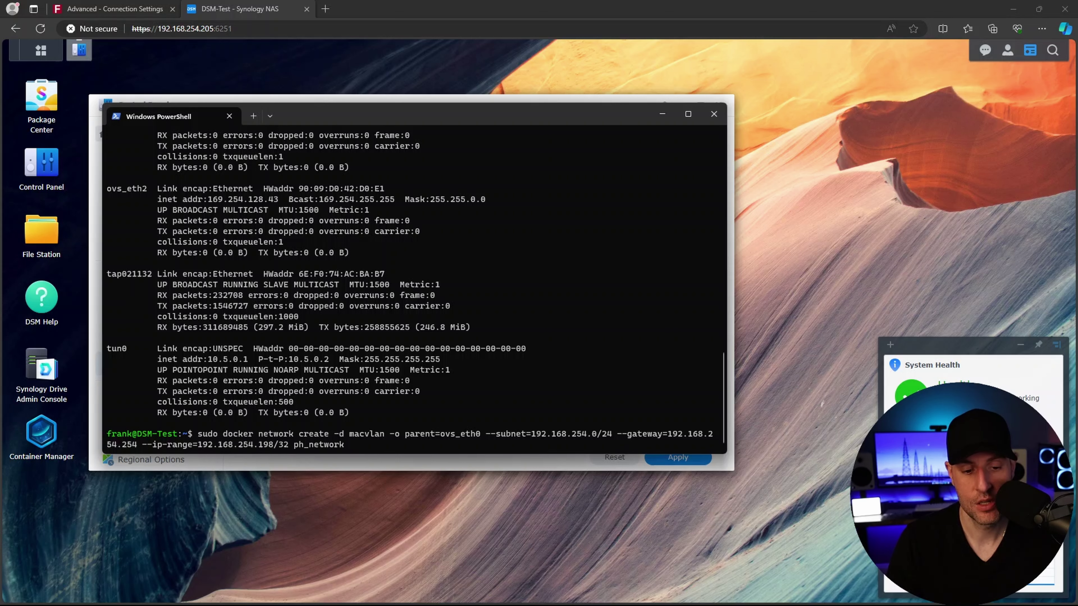
# - Run the ph_network creation command, enter the account password for sudo, and select and copy the returned network ID
pyautogui.press('Return')
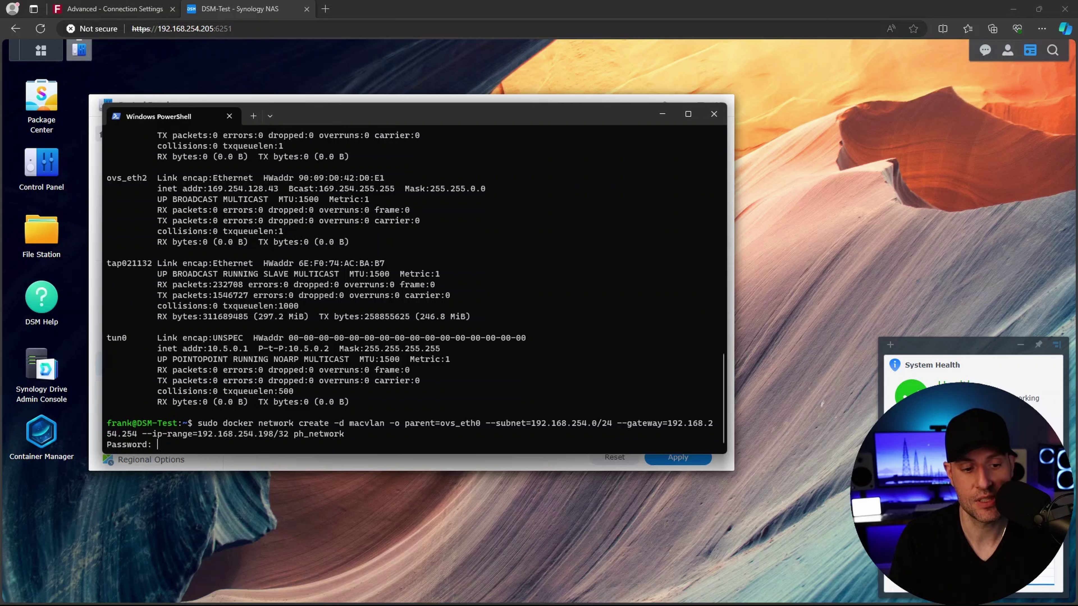
pyautogui.press('Return')
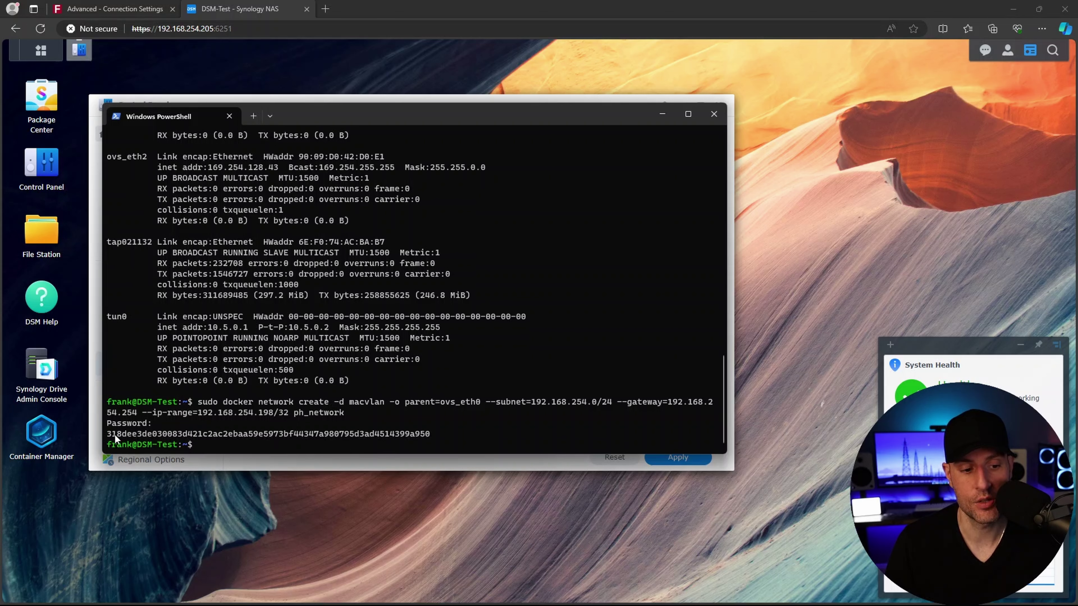
pyautogui.moveTo(117, 433); pyautogui.dragTo(426, 437)
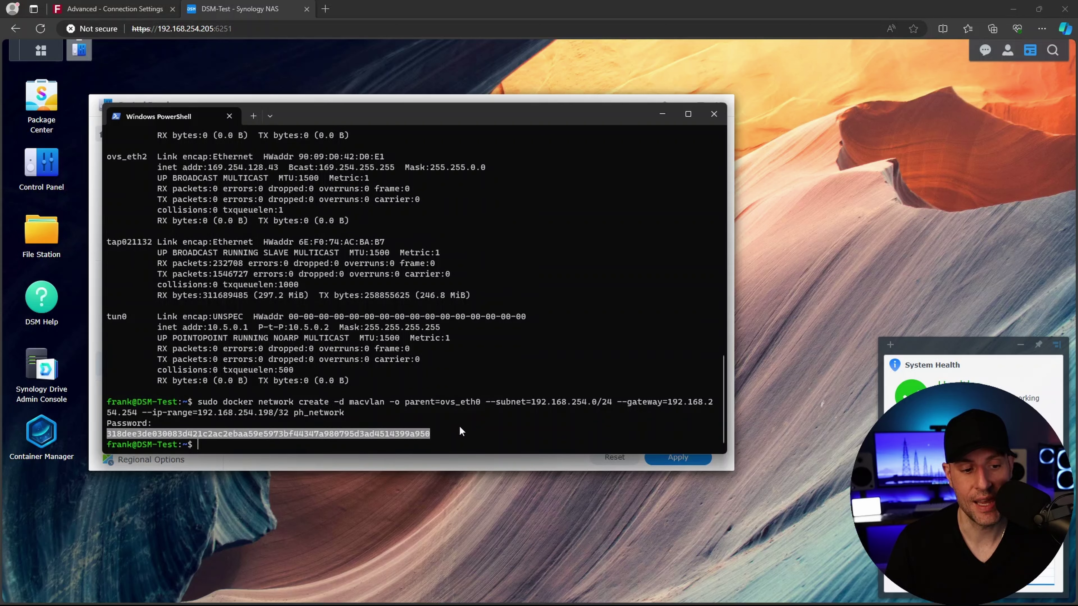
pyautogui.hotkey('ctrl', 'c')
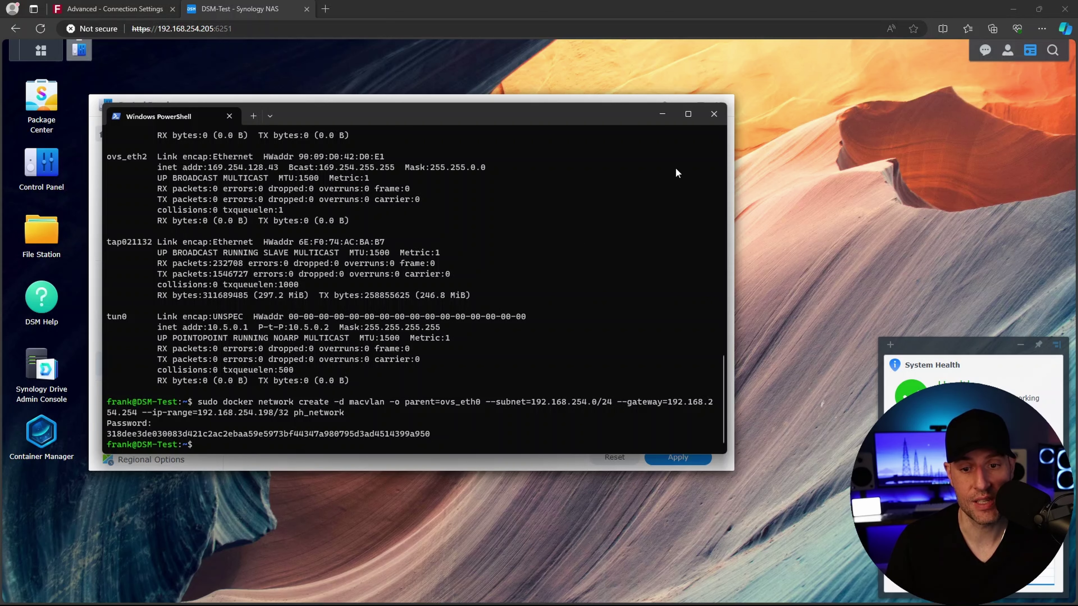
# - Close the terminal window, disable the SSH service on the NAS and apply the change, closing the Control Panel
pyautogui.click(713, 114)
pyautogui.click(291, 207)
pyautogui.click(673, 452)
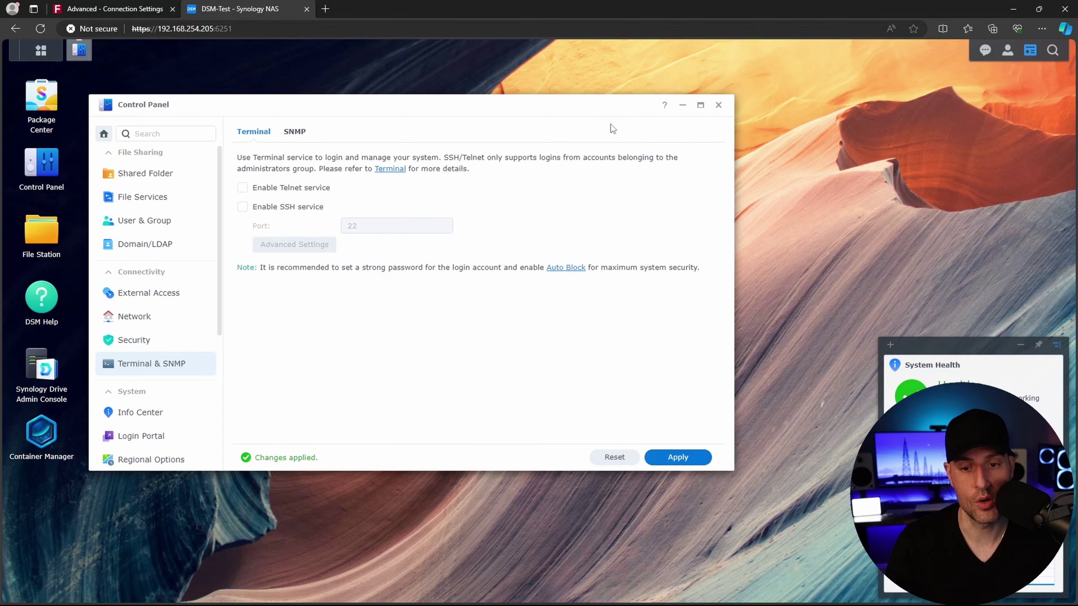
pyautogui.click(717, 105)
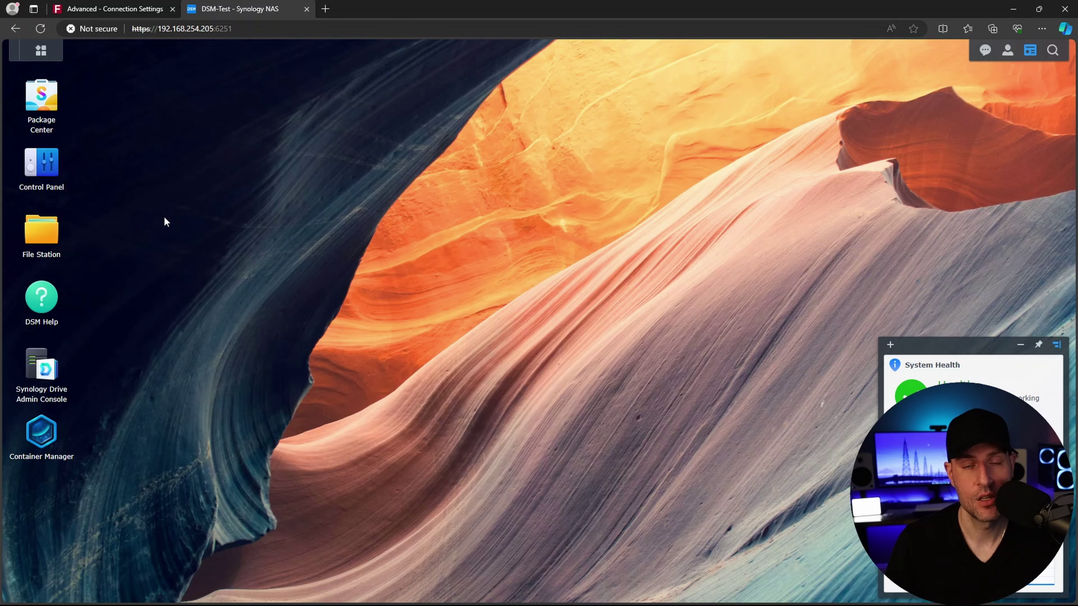
# - Check the subfolders inside docker/pihole in File Station, then close it
pyautogui.click(45, 232)
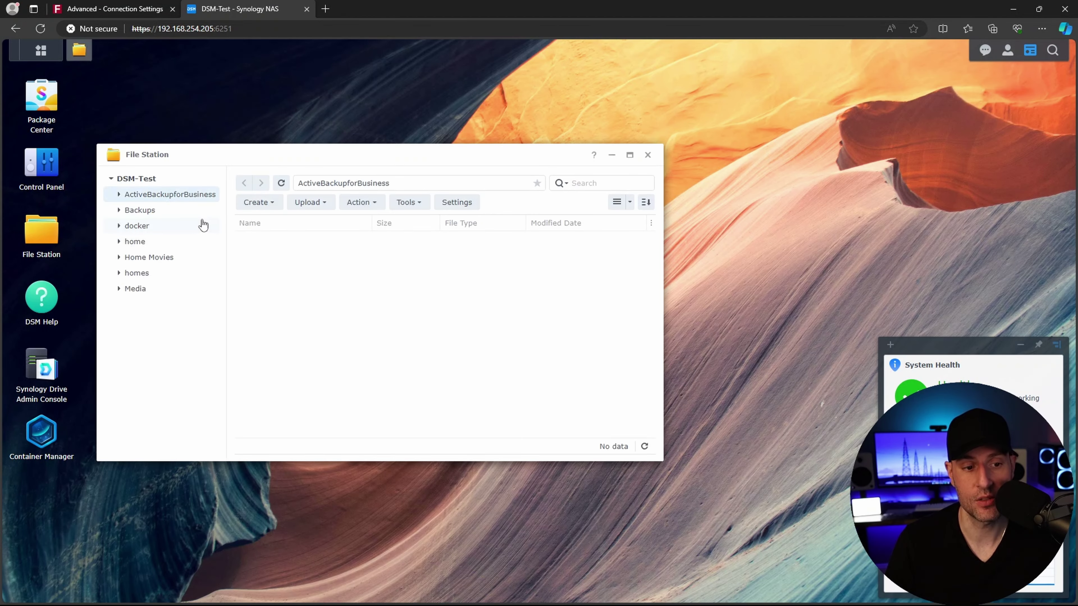
pyautogui.click(137, 226)
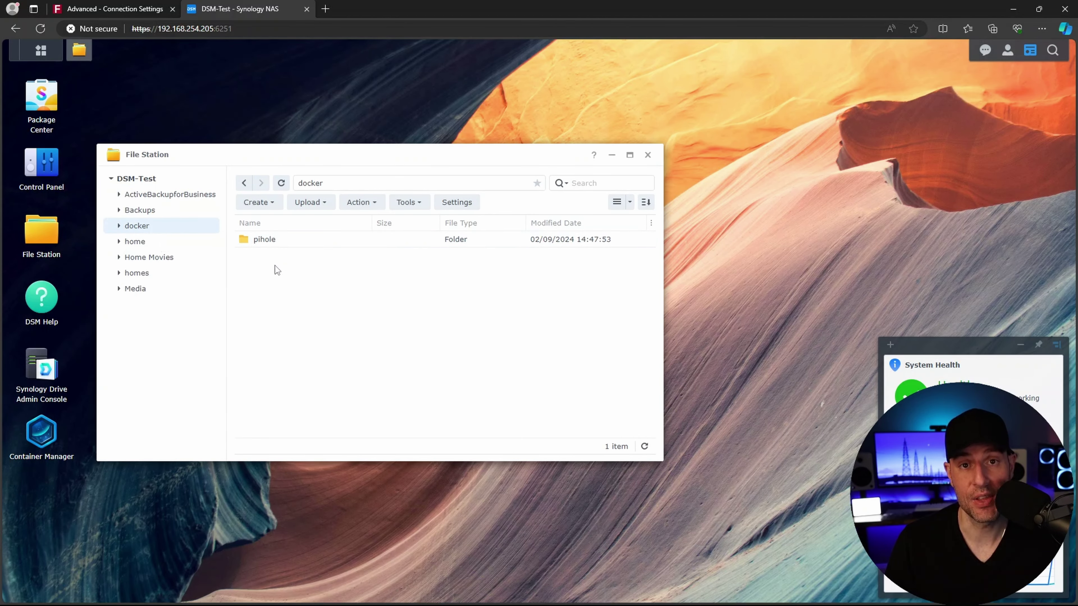
pyautogui.click(277, 241)
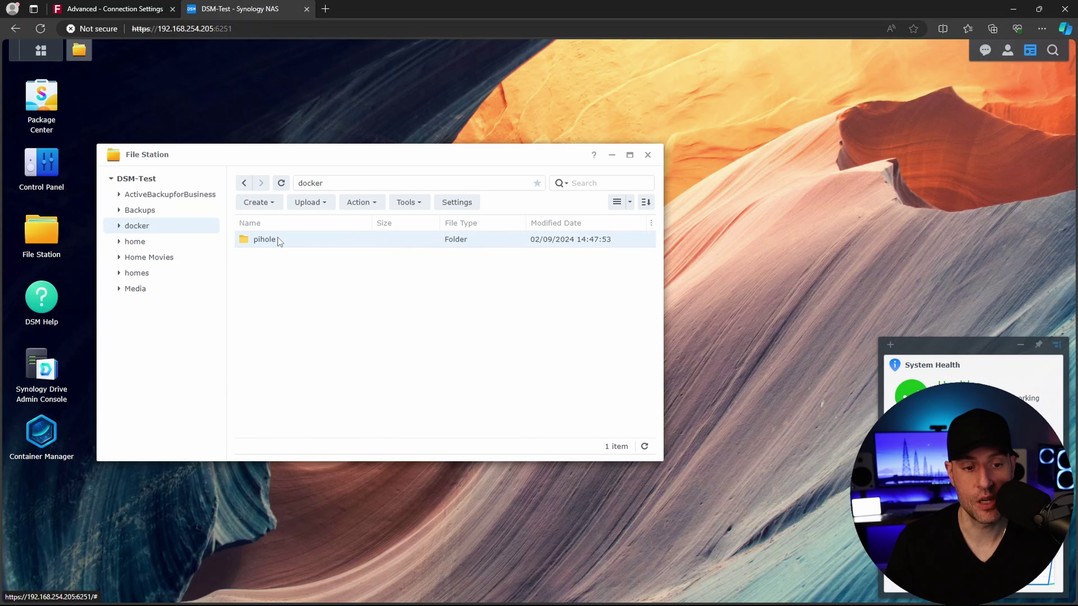
pyautogui.doubleClick(277, 239)
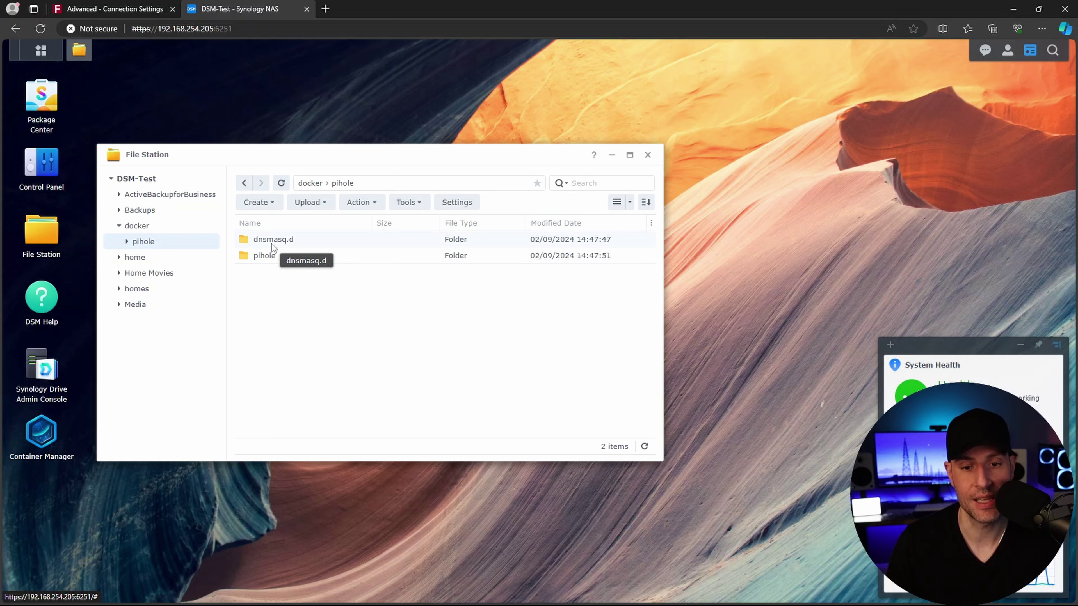
pyautogui.click(648, 156)
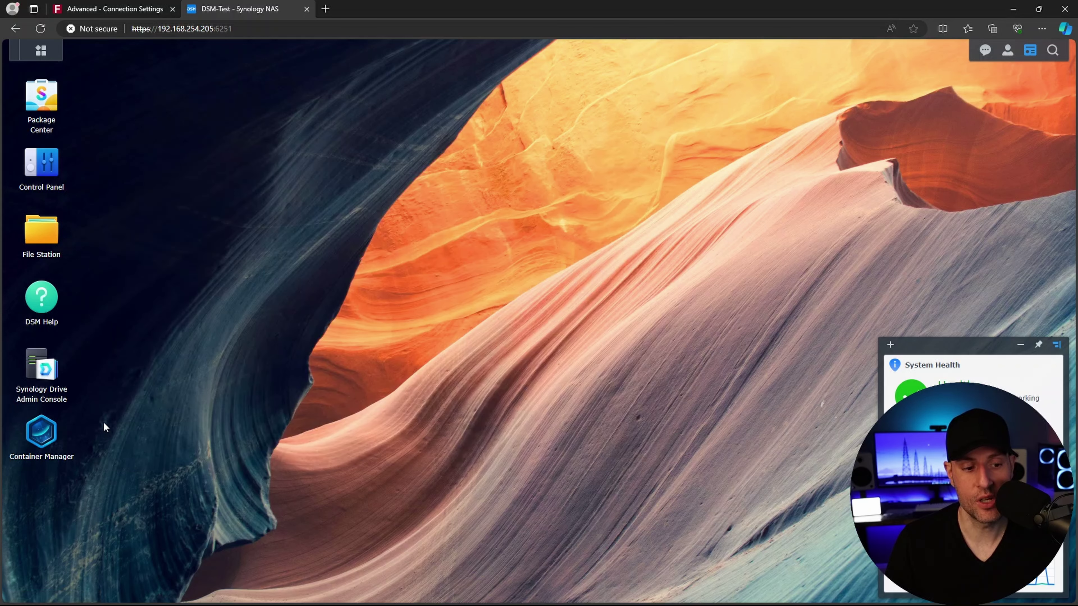
# - Check the subnet, IP range and gateway of ph_network in Container Manager's network list
pyautogui.click(58, 428)
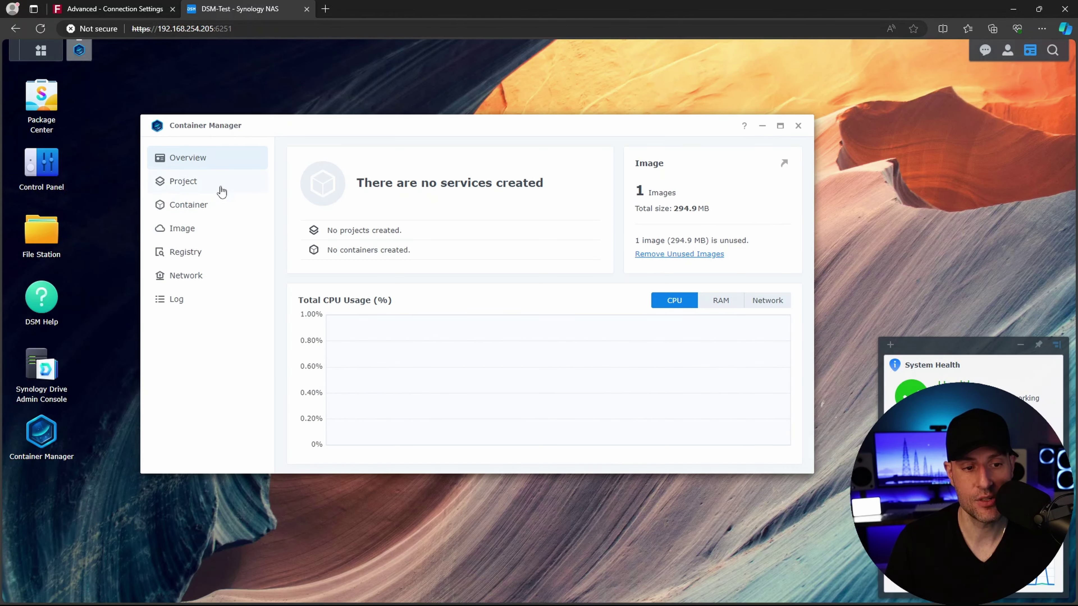
pyautogui.click(200, 276)
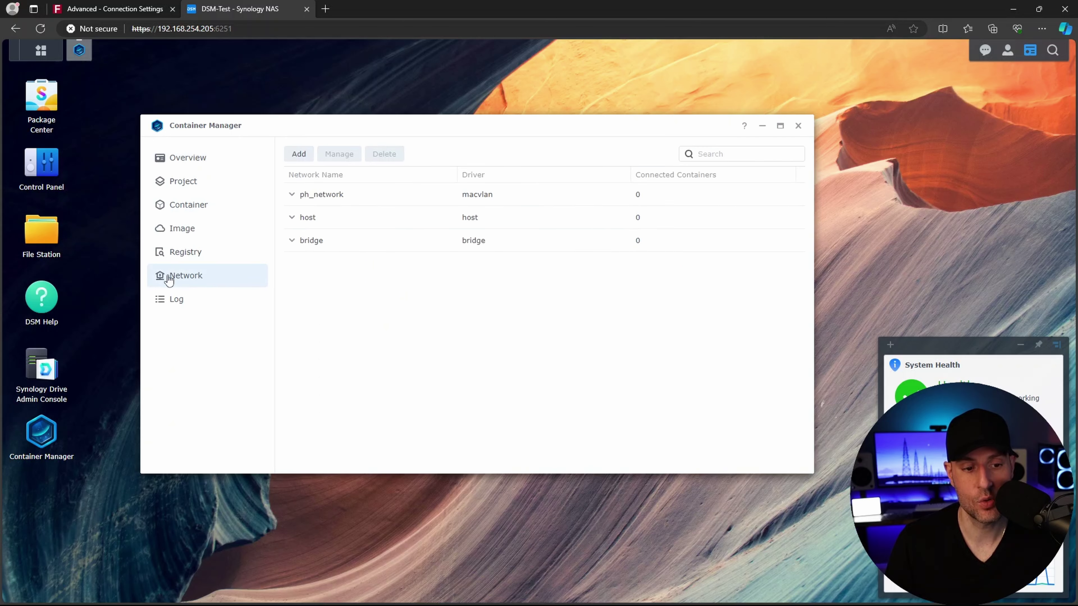
pyautogui.click(304, 193)
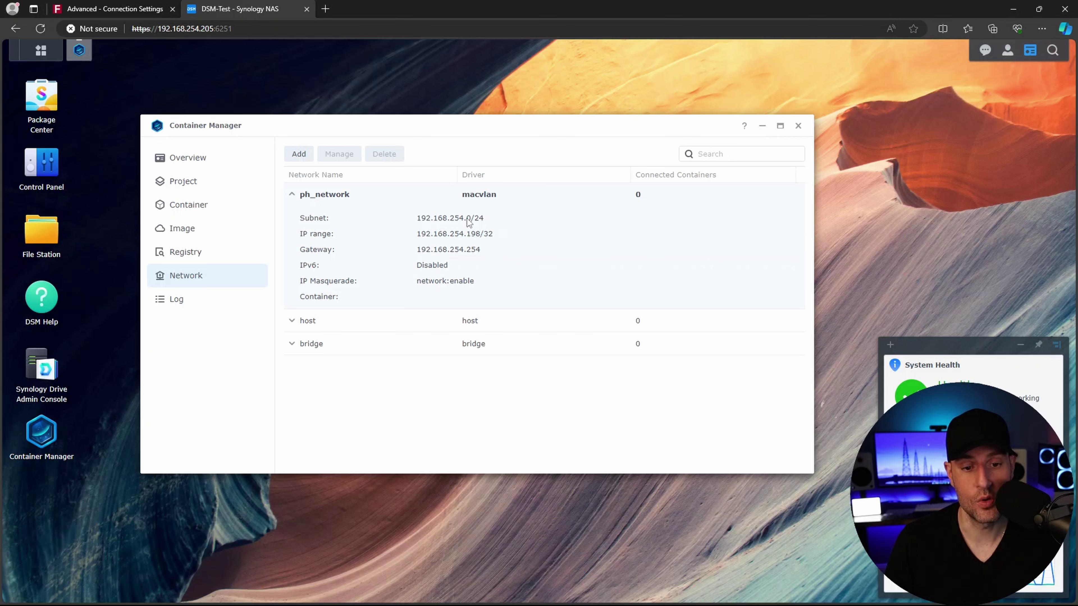
pyautogui.click(293, 196)
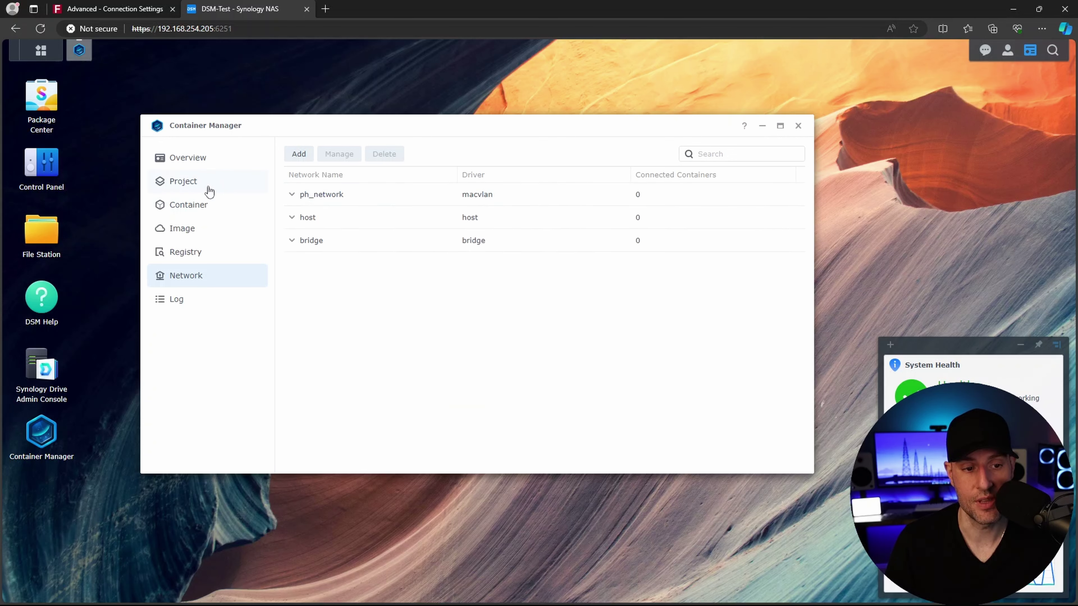
# - Start a new Container Manager project named pihole and set its path to /docker/pihole
pyautogui.click(209, 191)
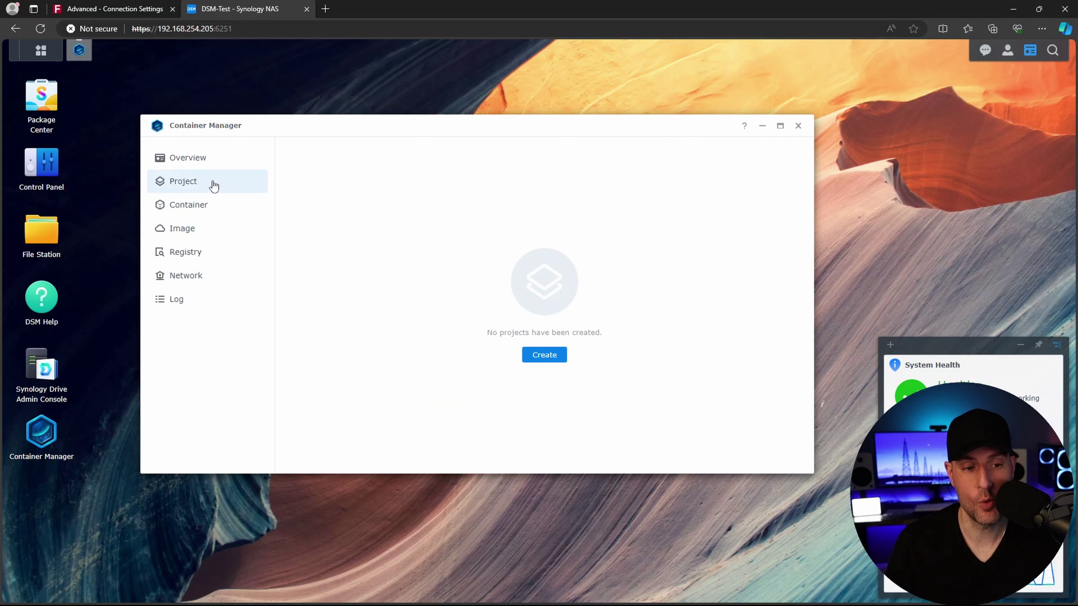
pyautogui.click(552, 355)
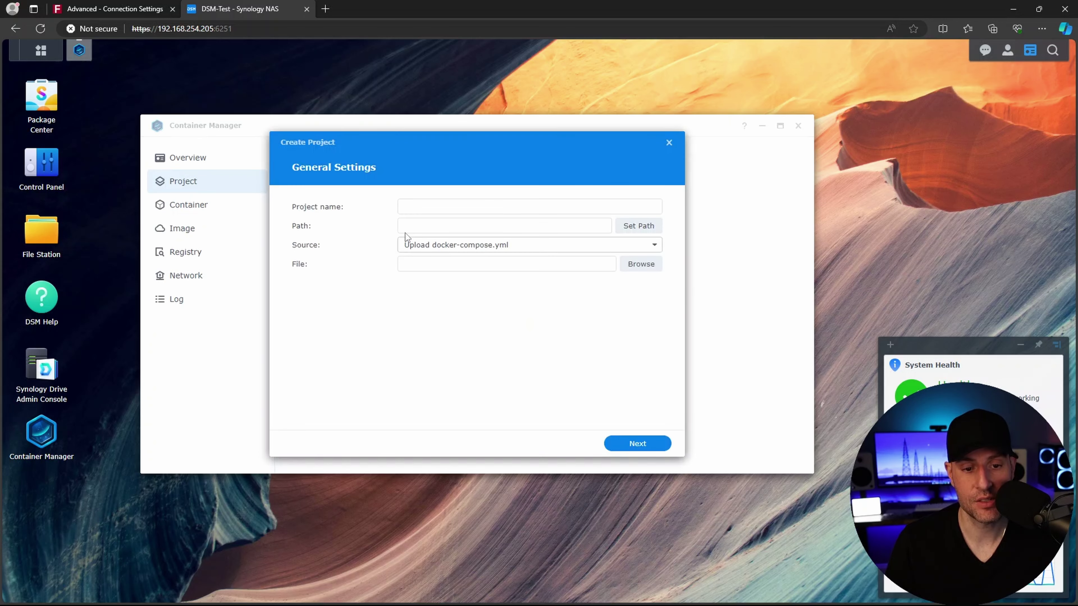
pyautogui.click(416, 208)
pyautogui.write('pihole')
pyautogui.click(630, 226)
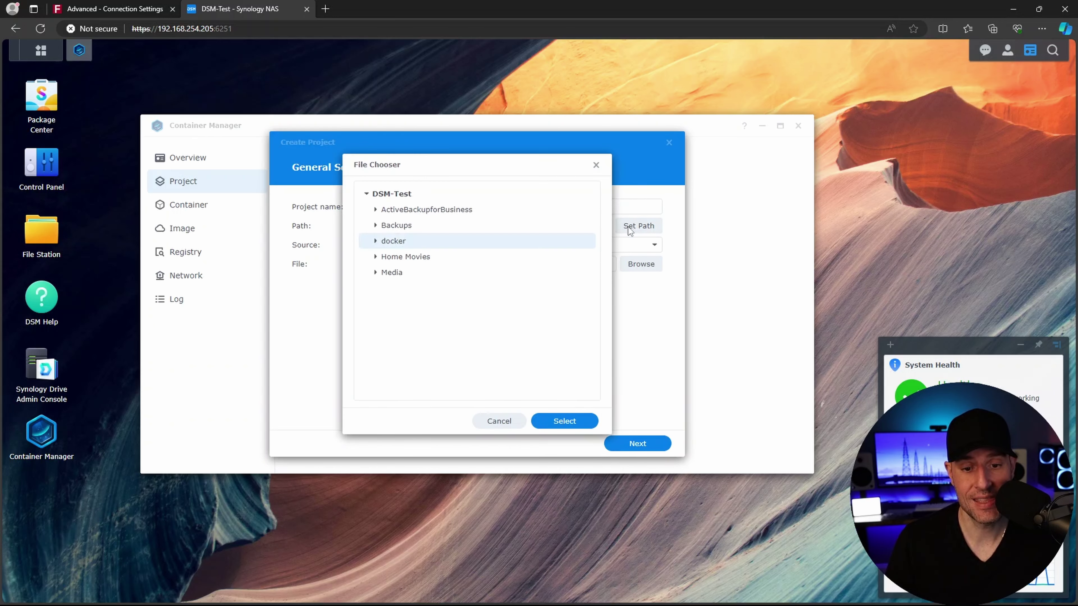
pyautogui.click(375, 241)
pyautogui.click(401, 257)
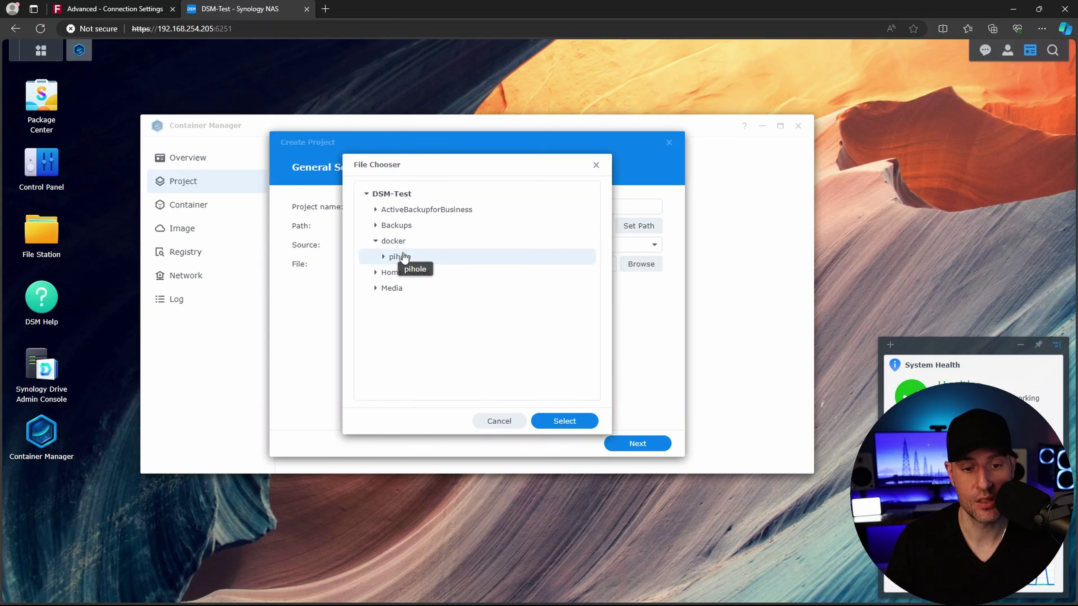
pyautogui.click(564, 422)
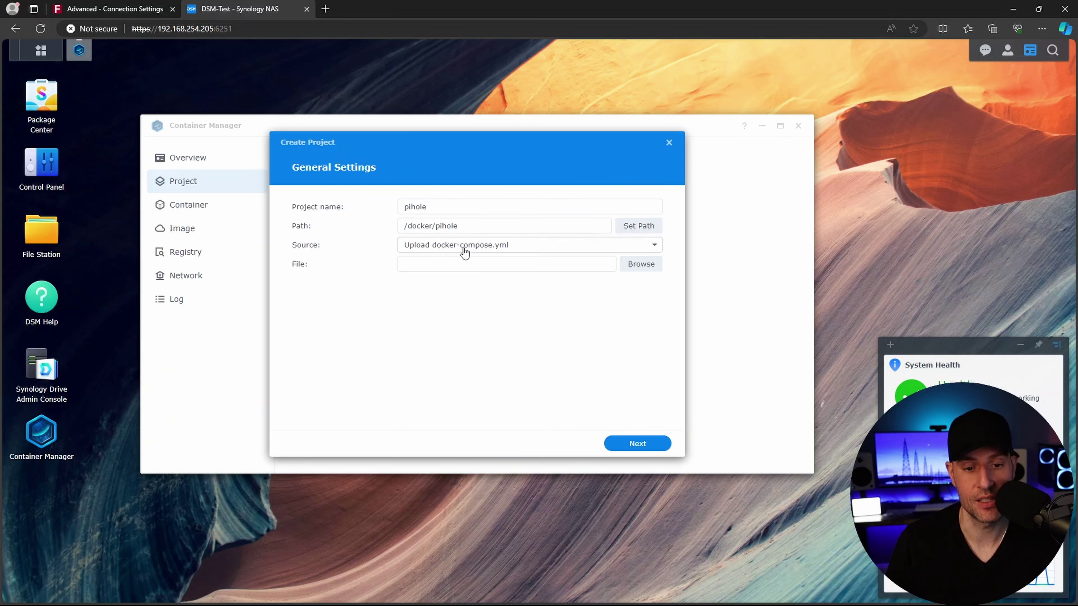
# - Set the source to Create docker-compose.yml and paste the Pi-hole compose configuration, including its web password and the ph_network and ph_bridge networks
pyautogui.click(439, 251)
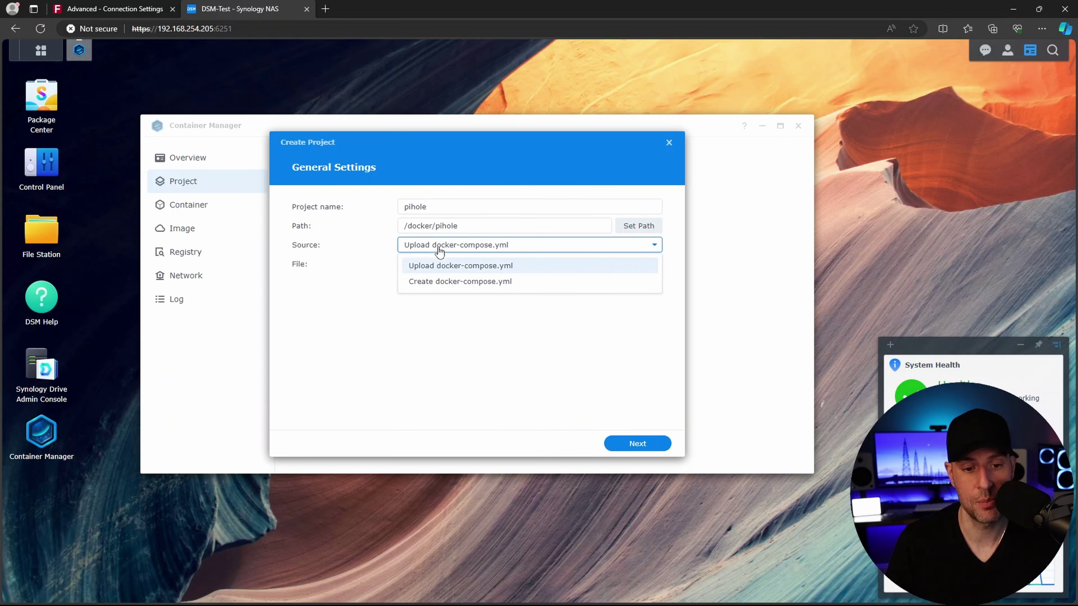
pyautogui.click(446, 282)
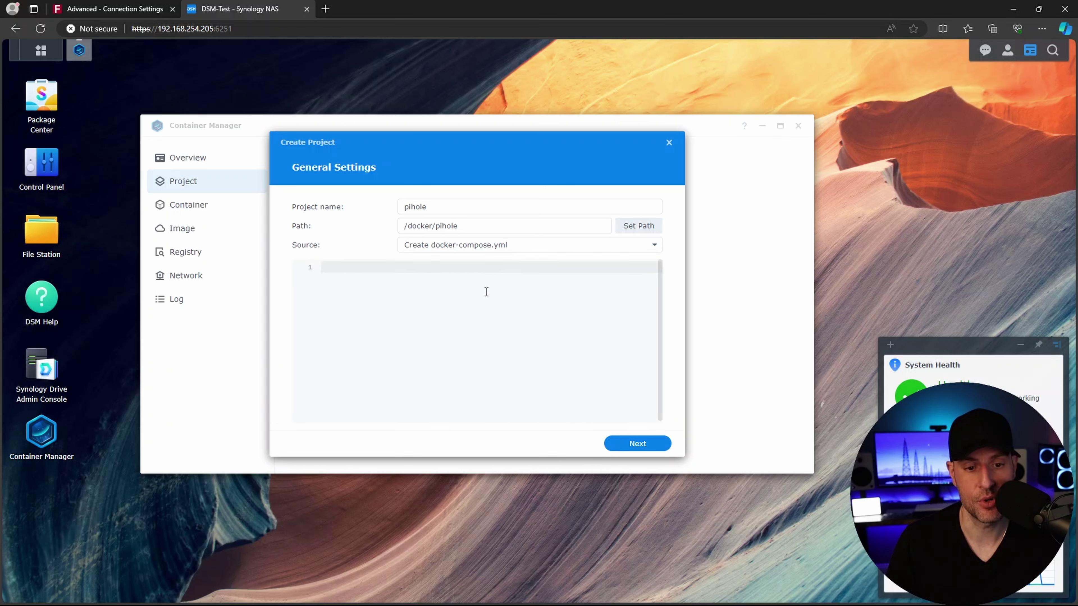
pyautogui.hotkey('ctrl', 'v')
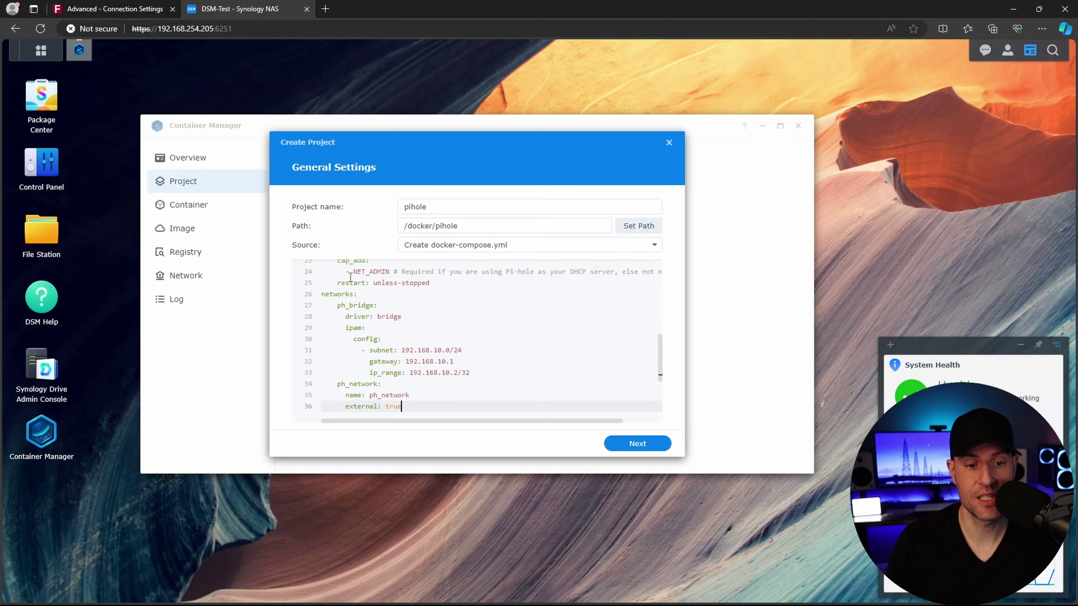
# - Review the container name, port mappings and the ph_network and ph_bridge entries in the compose file
pyautogui.scroll(6, 386, 314)
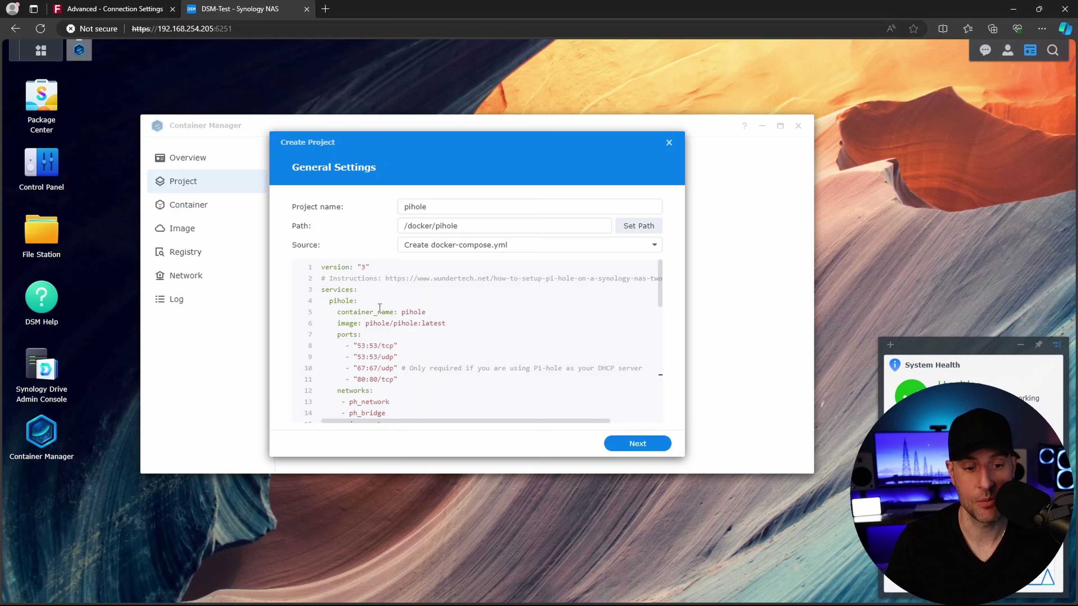
pyautogui.moveTo(429, 311); pyautogui.dragTo(401, 312)
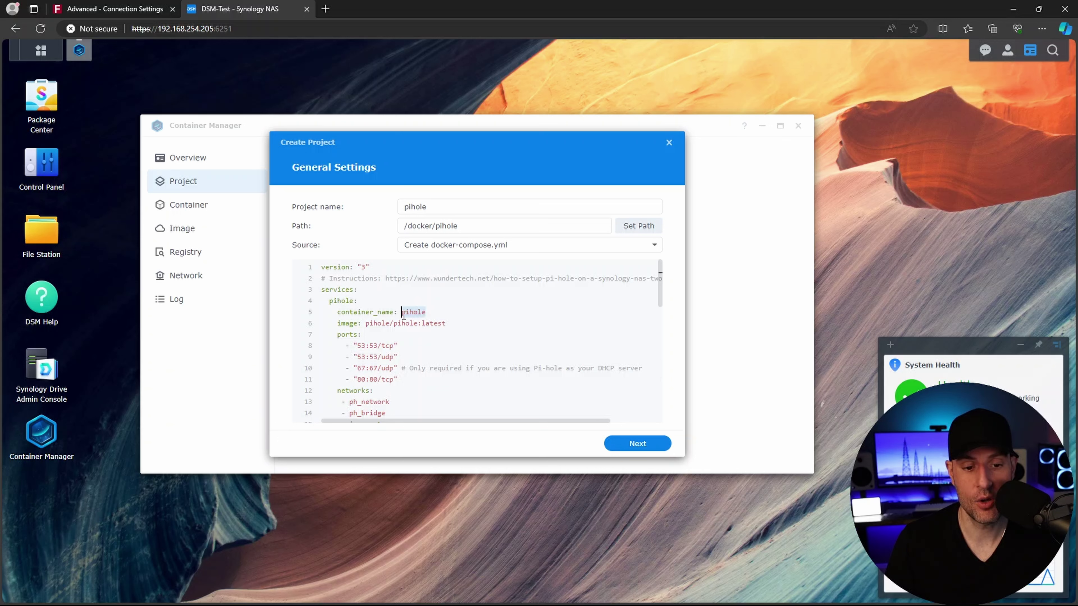
pyautogui.moveTo(404, 384); pyautogui.dragTo(319, 347)
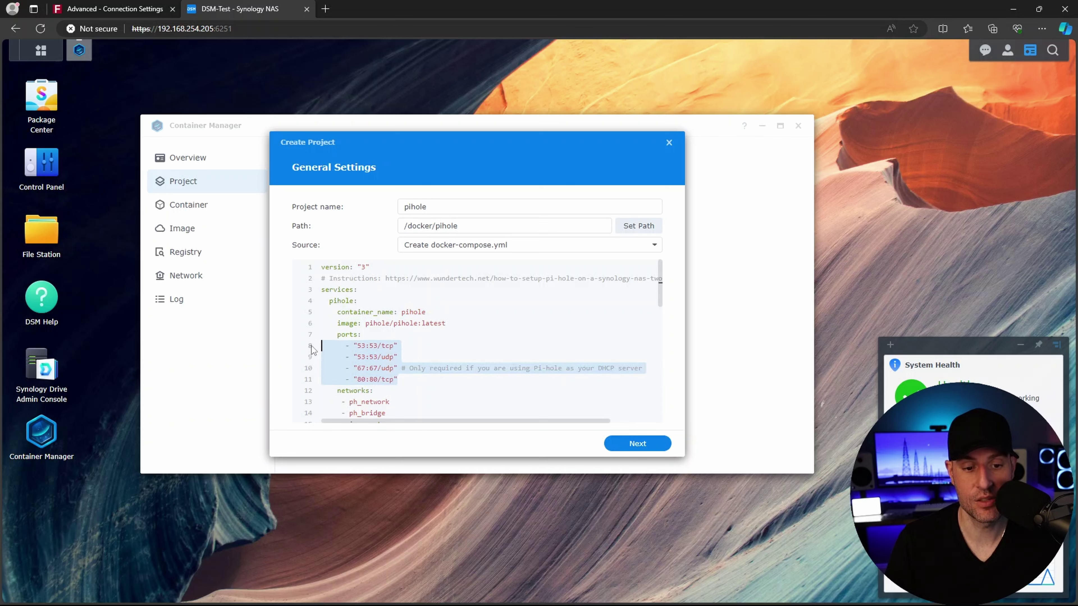
pyautogui.scroll(-1, 407, 337)
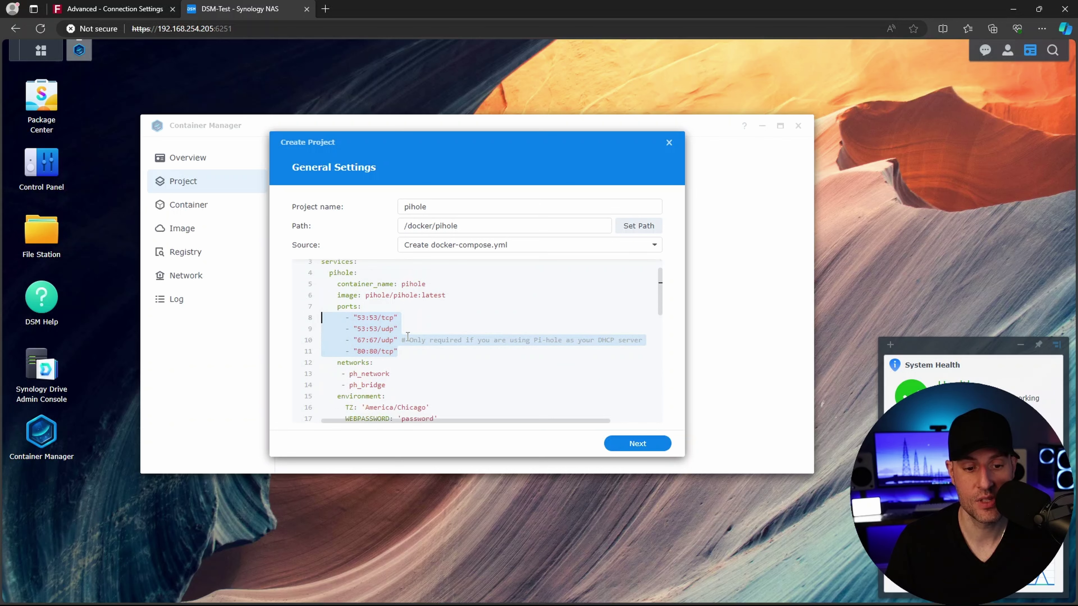
pyautogui.moveTo(387, 357); pyautogui.dragTo(306, 361)
pyautogui.click(390, 347)
pyautogui.click(388, 357)
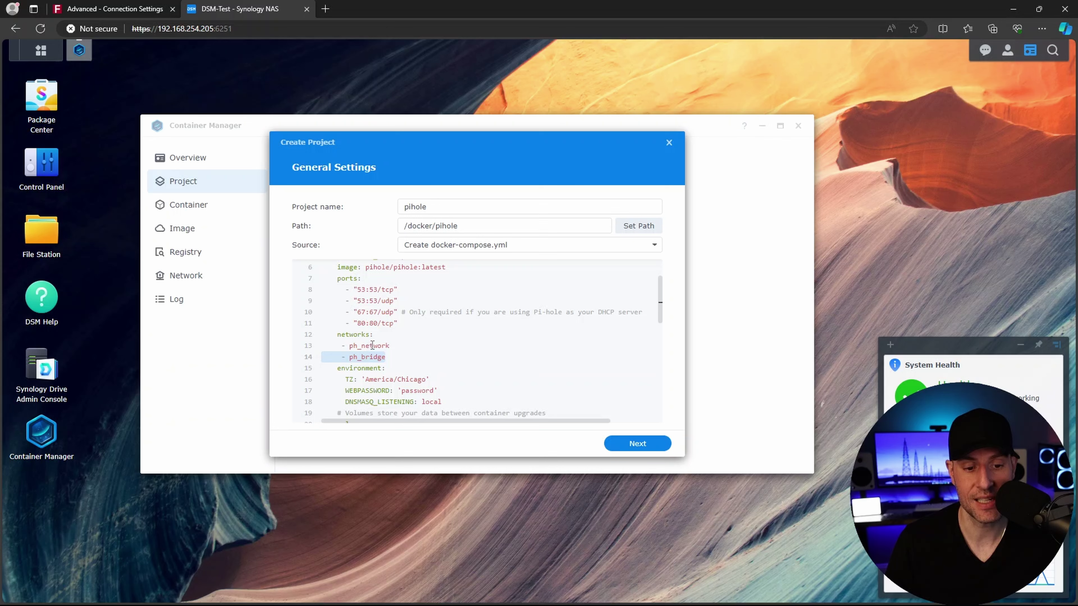
# - Review the time zone, web password and the volume number and folder paths of both volume mappings in the compose file
pyautogui.scroll(-2, 407, 335)
pyautogui.moveTo(425, 323); pyautogui.dragTo(366, 323)
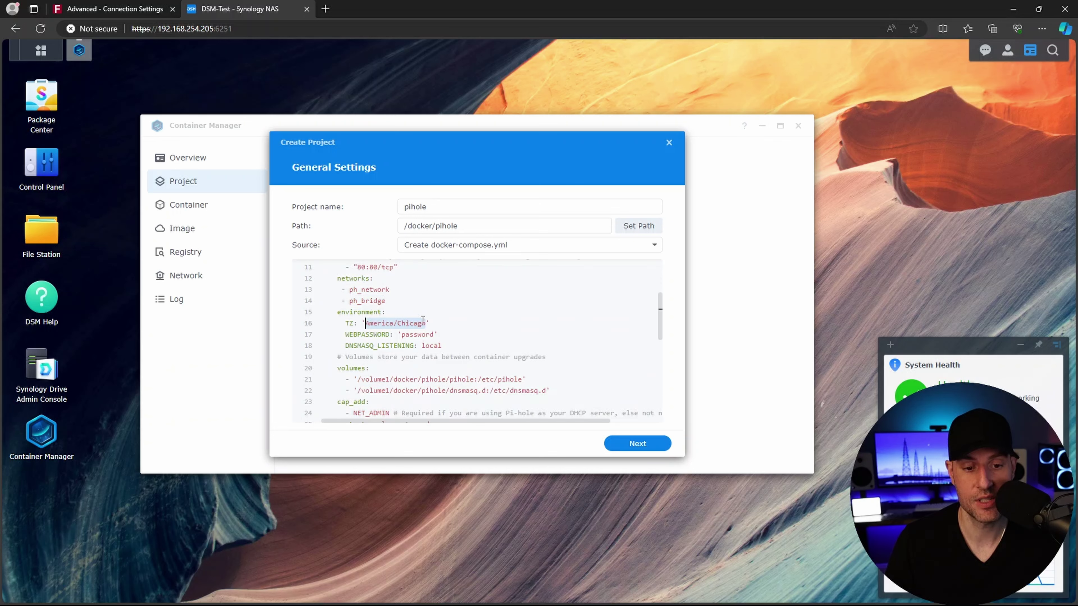
pyautogui.moveTo(435, 335); pyautogui.dragTo(401, 336)
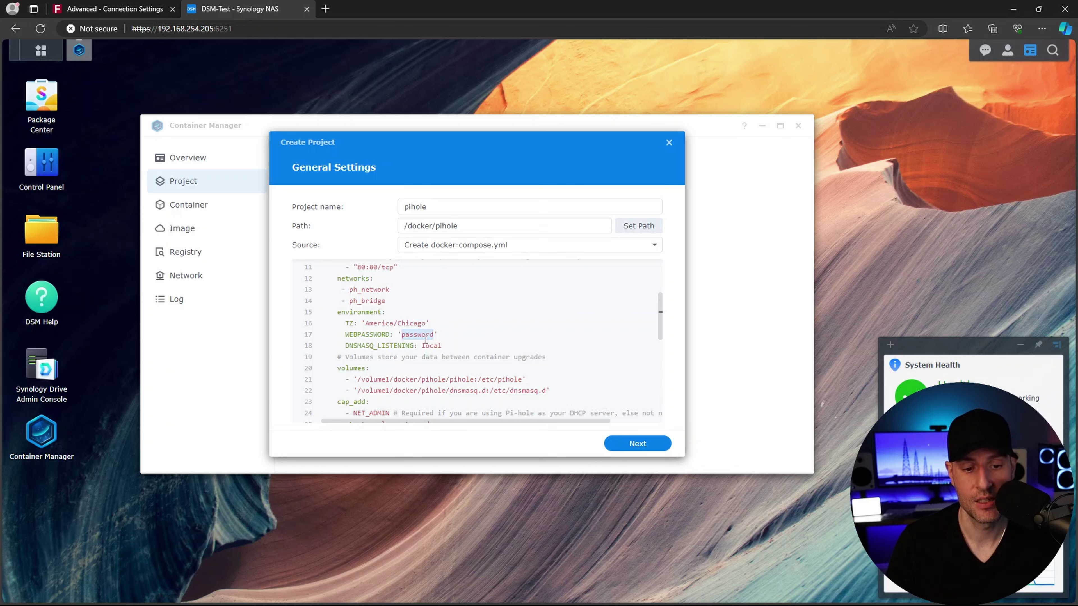
pyautogui.scroll(-1, 401, 363)
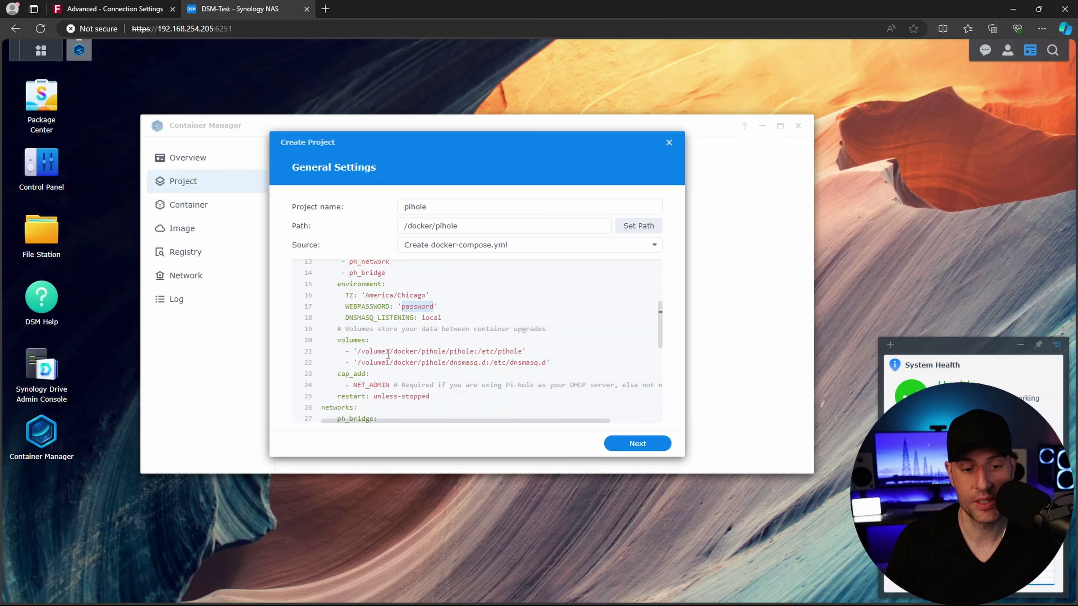
pyautogui.moveTo(357, 351); pyautogui.dragTo(474, 348)
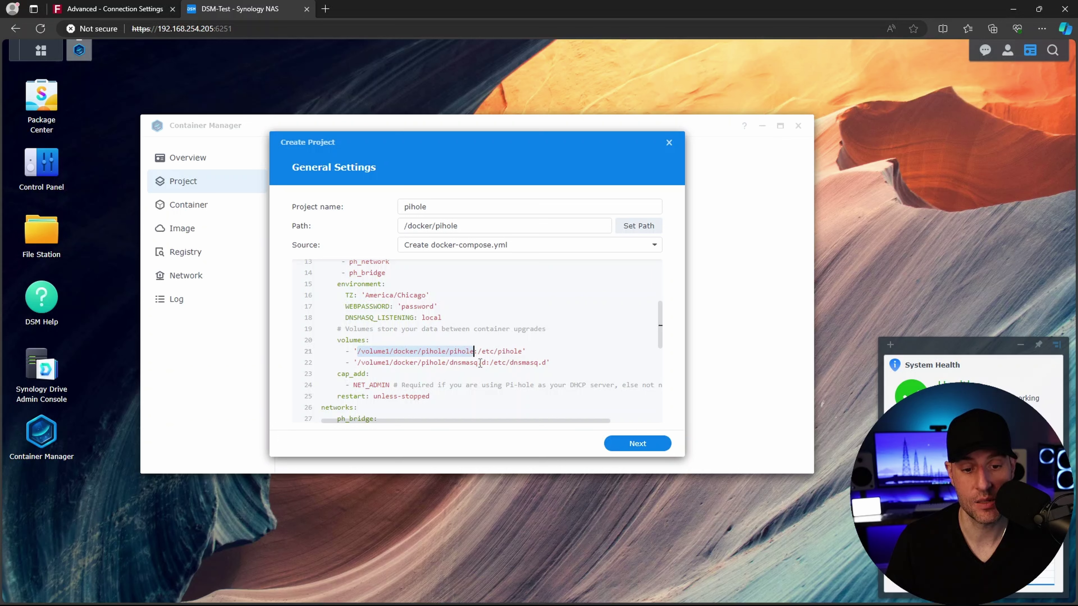
pyautogui.moveTo(486, 363); pyautogui.dragTo(397, 363)
pyautogui.click(389, 352)
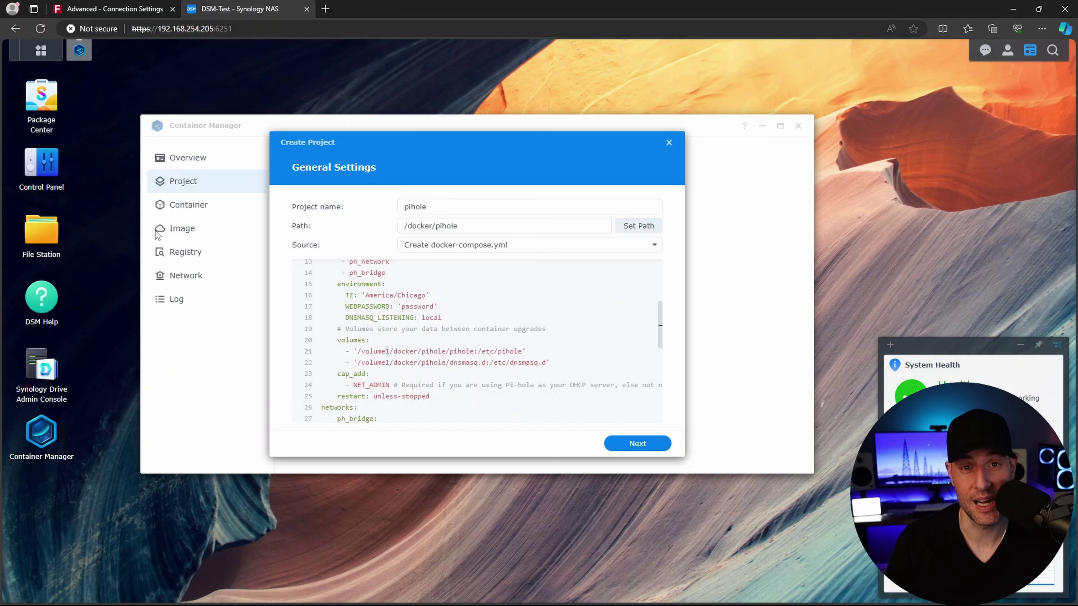
# - Check which volume holds the docker shared folder in Control Panel, then close it to return to the project
pyautogui.click(41, 191)
pyautogui.click(130, 205)
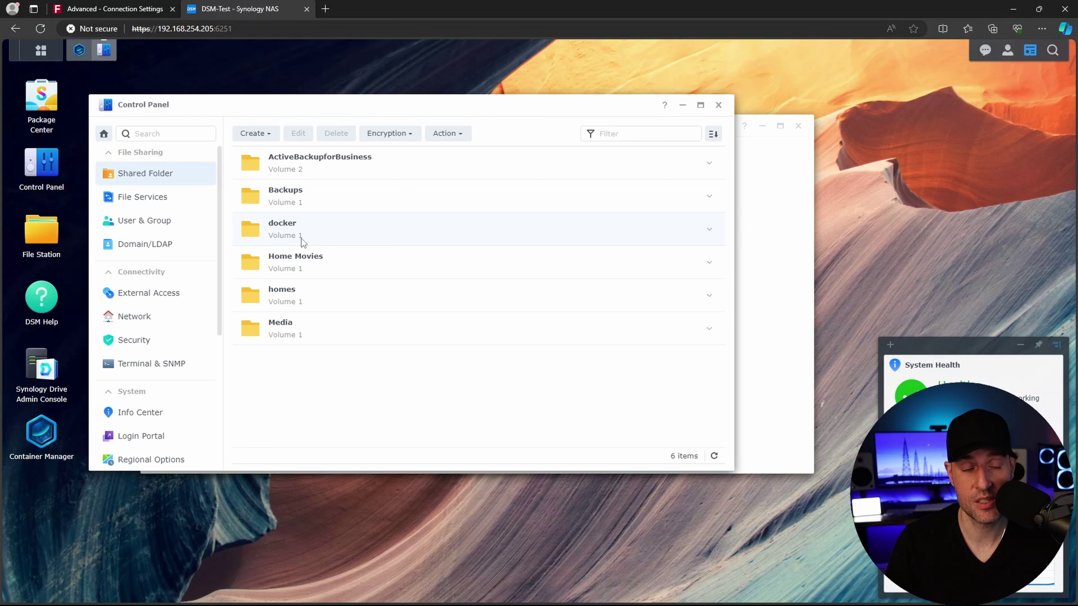
pyautogui.click(718, 105)
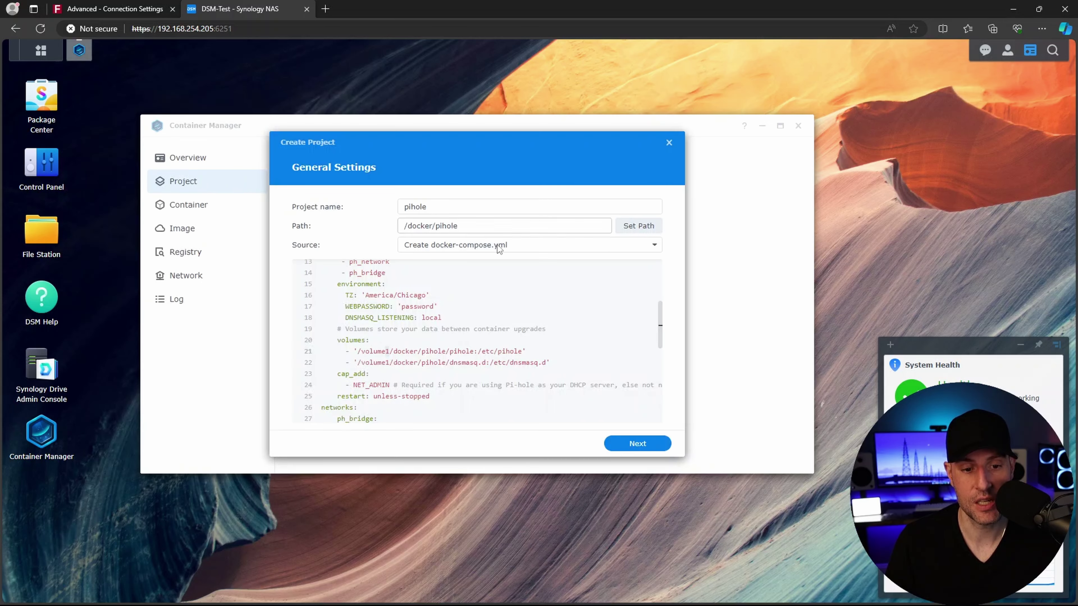
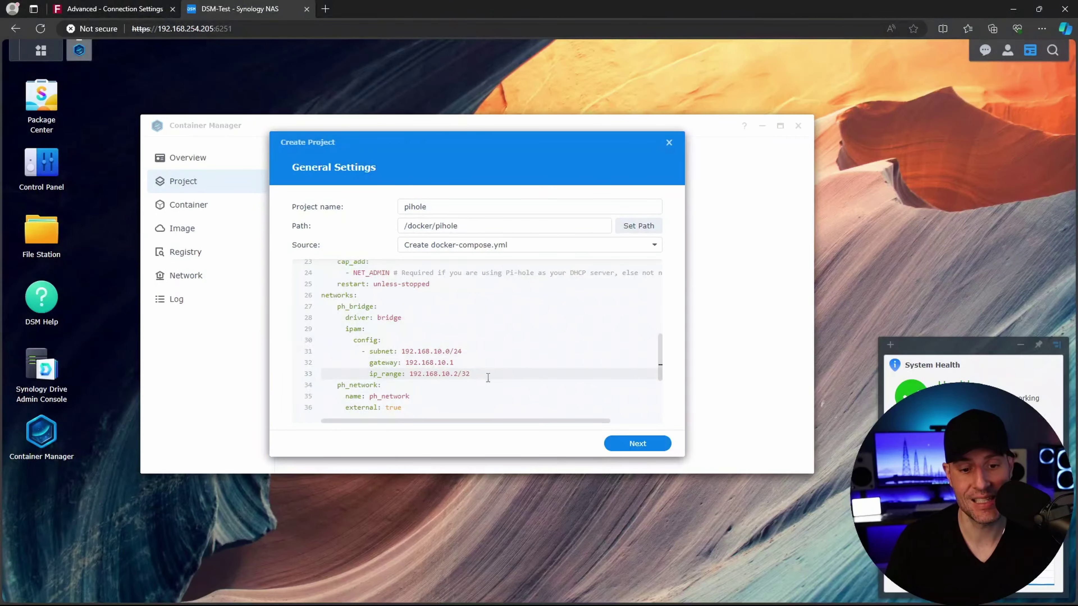
# - Review the ph_bridge subnet, gateway and IP range and the external ph_network definition in the compose file's networks section
pyautogui.moveTo(484, 374); pyautogui.dragTo(309, 308)
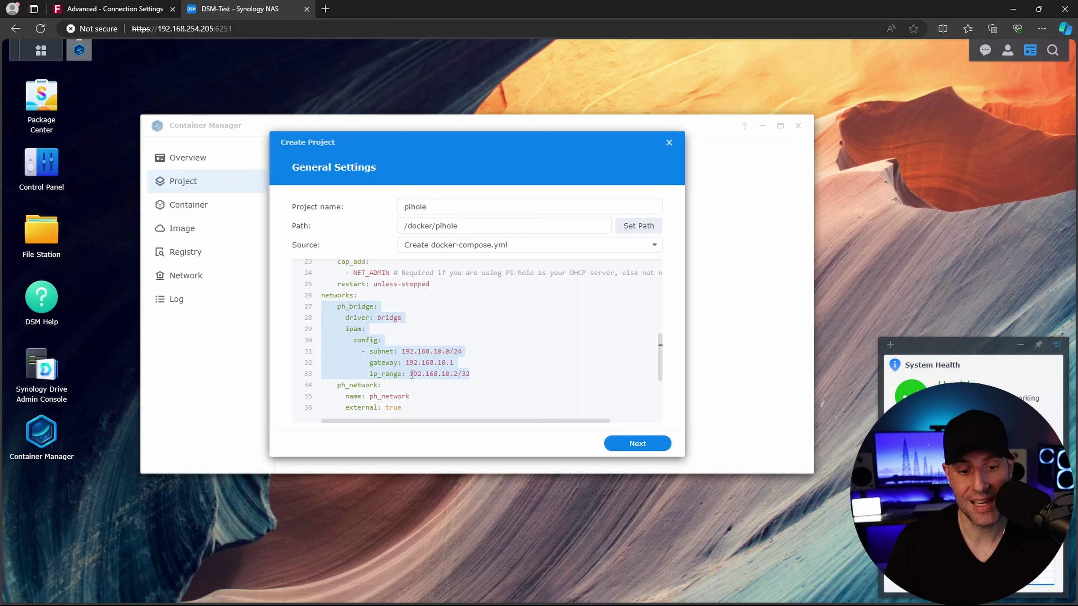
pyautogui.click(429, 380)
pyautogui.moveTo(457, 374); pyautogui.dragTo(410, 375)
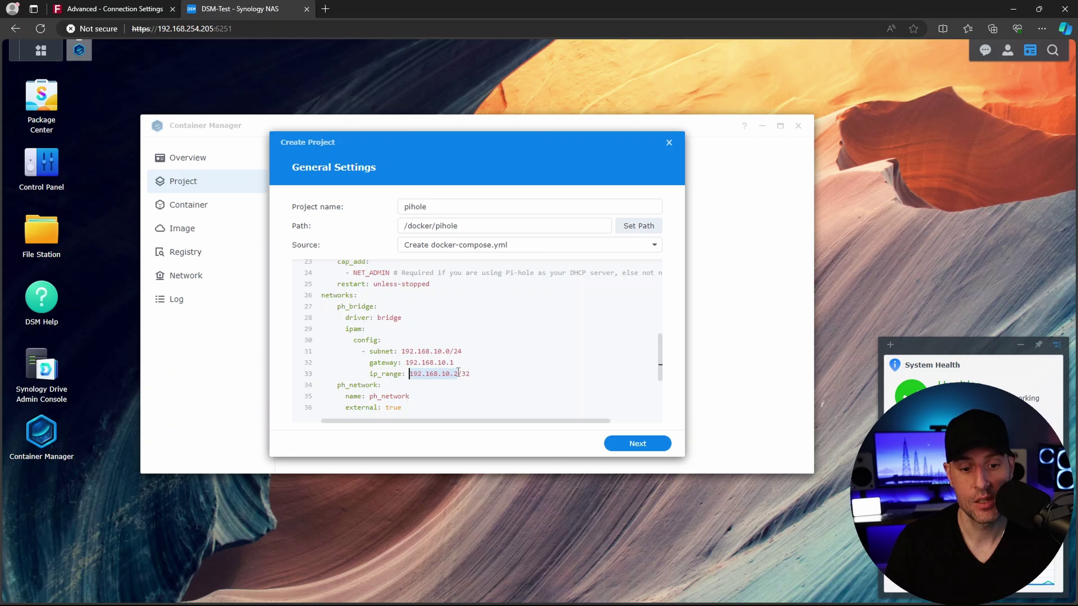
pyautogui.click(460, 377)
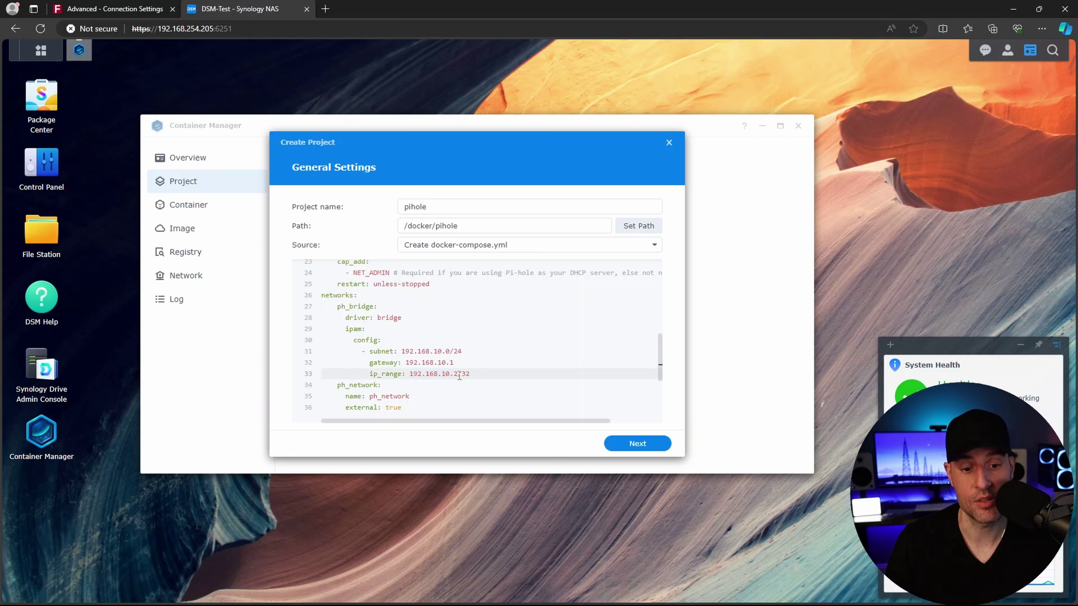
pyautogui.moveTo(457, 377); pyautogui.dragTo(412, 377)
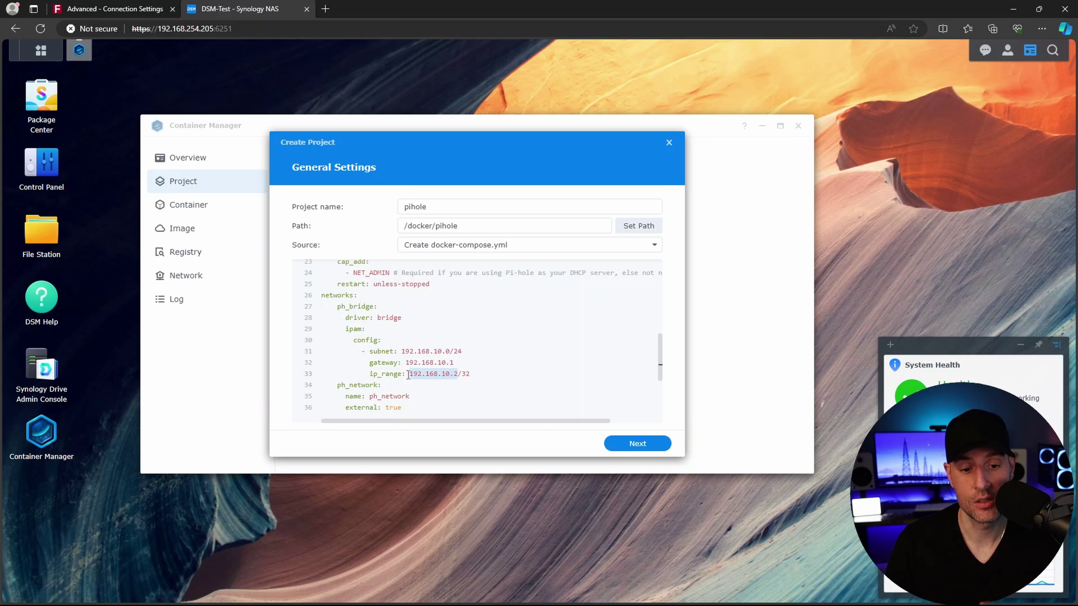
pyautogui.click(409, 407)
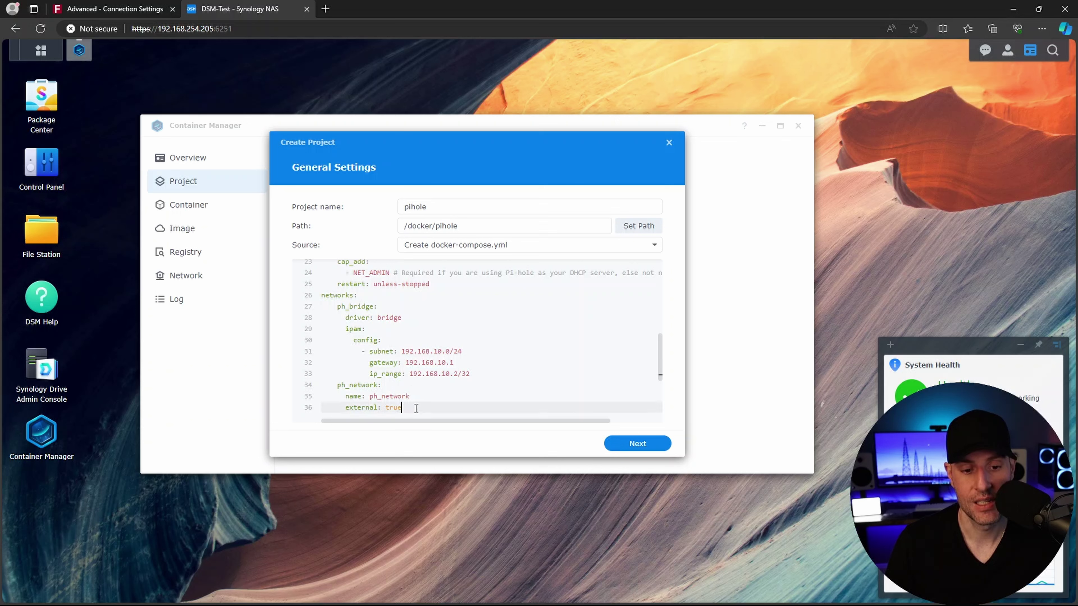
pyautogui.moveTo(409, 408); pyautogui.dragTo(320, 391)
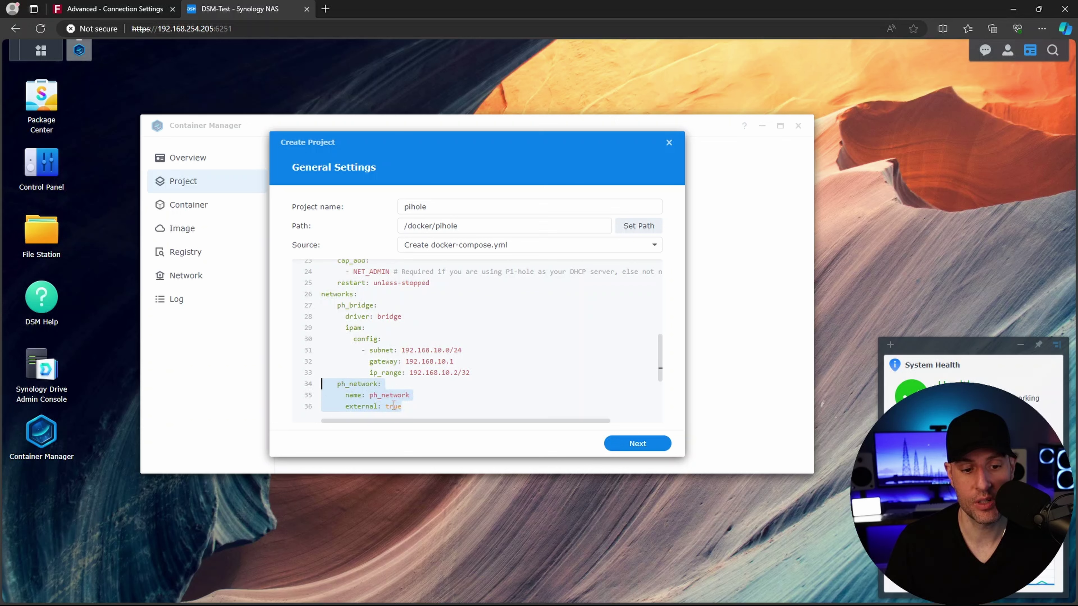
pyautogui.click(411, 408)
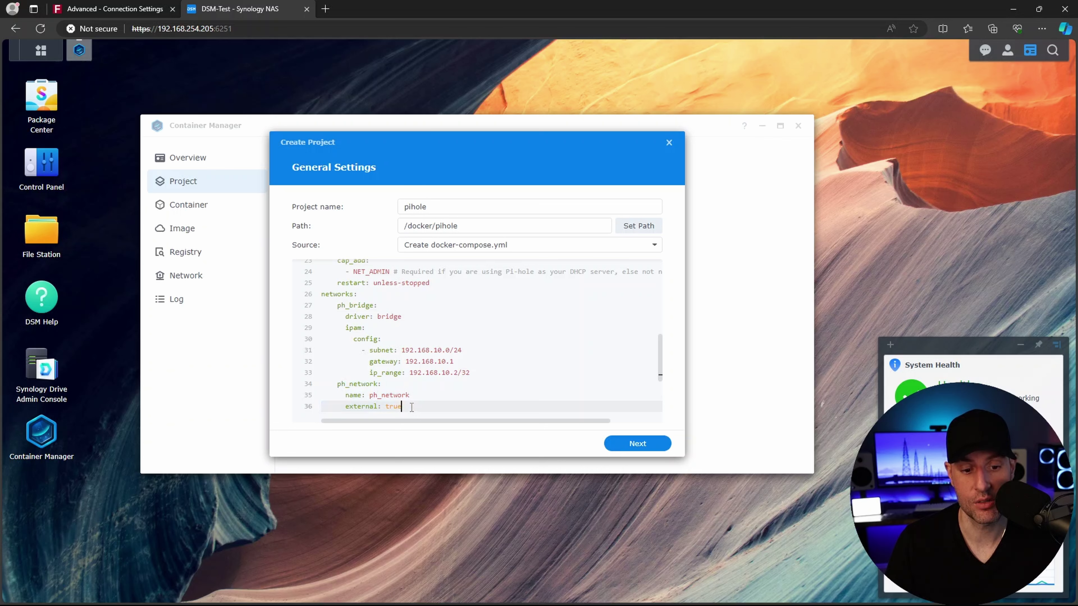
pyautogui.moveTo(411, 408); pyautogui.dragTo(385, 407)
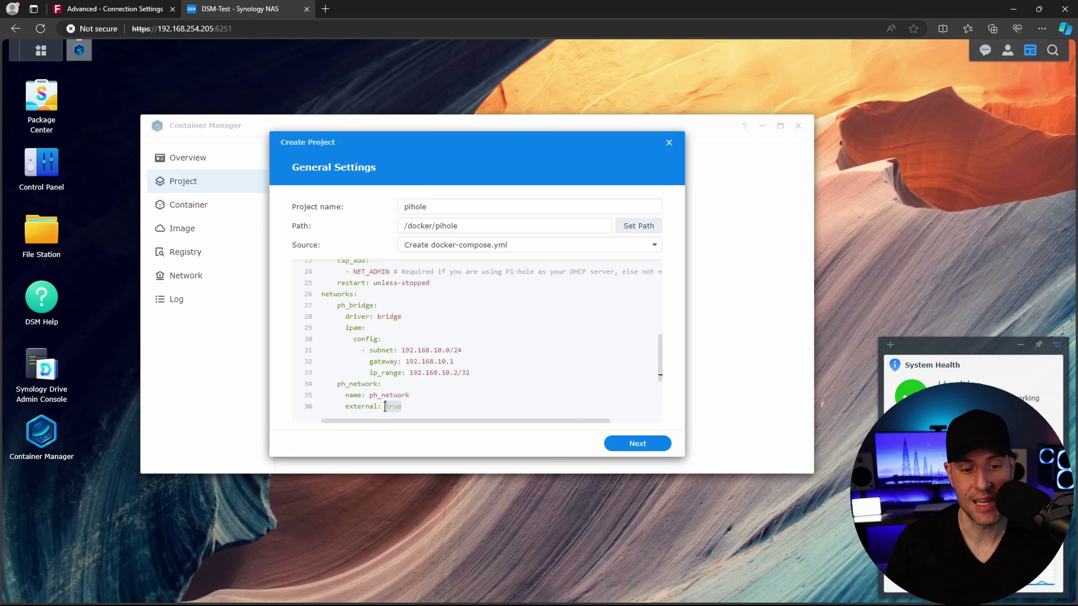
pyautogui.click(407, 407)
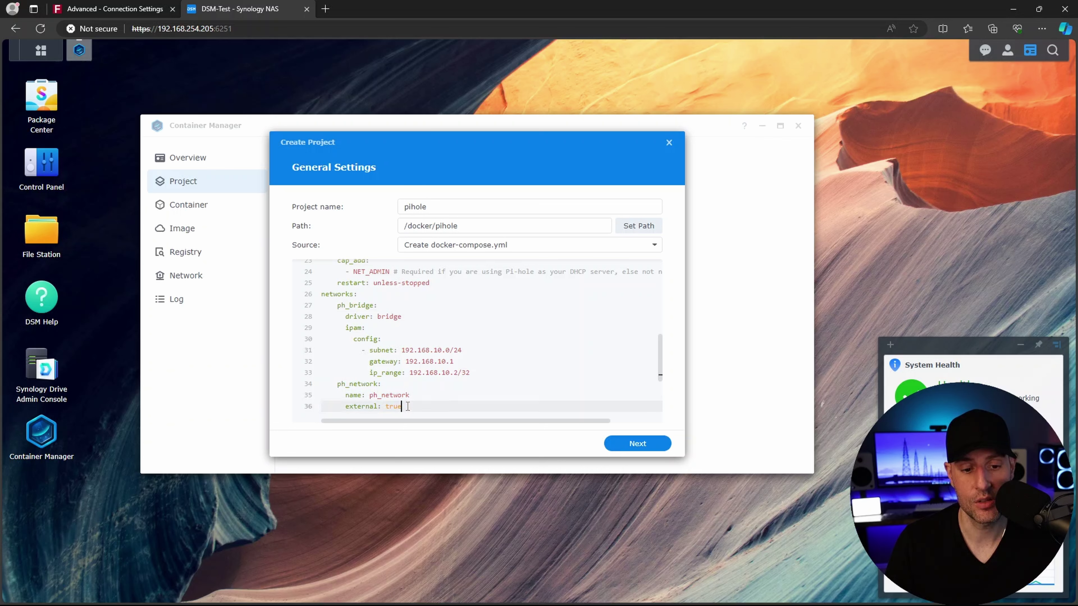
# - Finish creating the pihole project with starting once created enabled, and close the build terminal
pyautogui.click(639, 449)
pyautogui.click(638, 444)
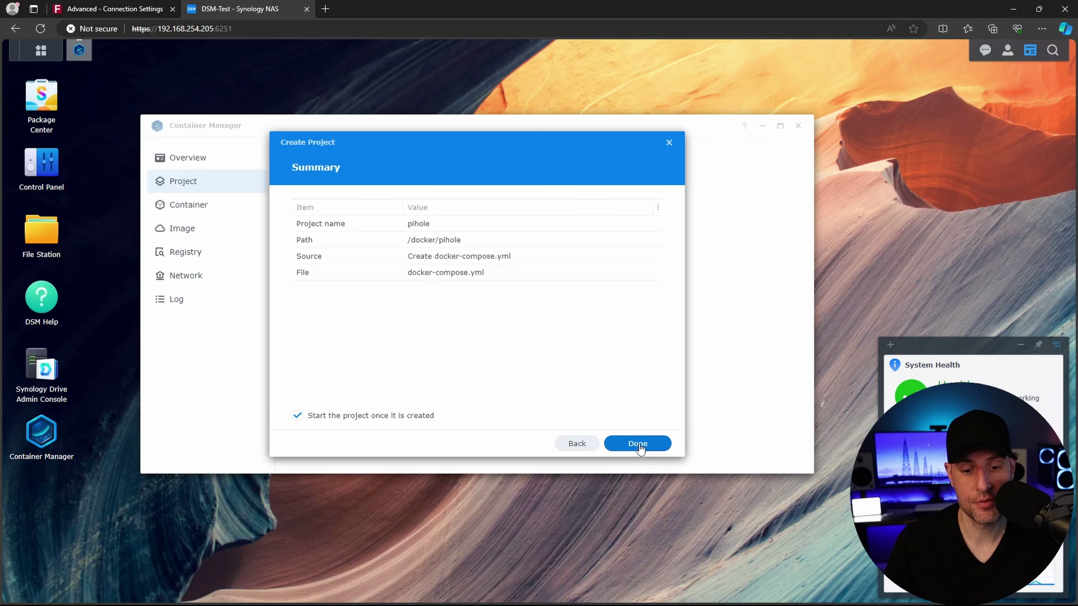
pyautogui.click(638, 444)
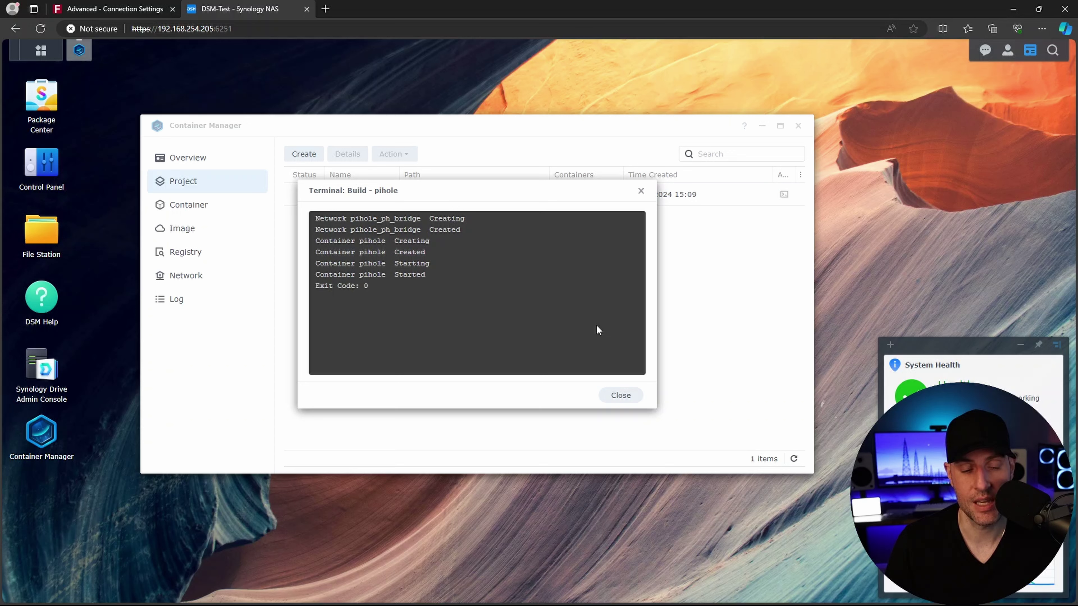
pyautogui.click(622, 397)
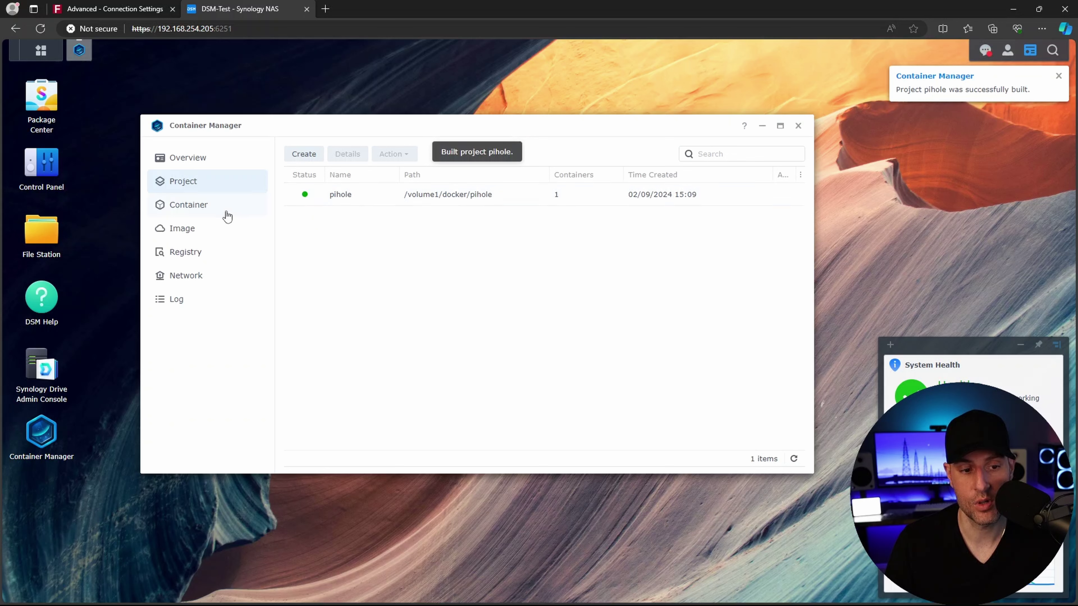
# - Check the pihole container and the pihole_ph_bridge network's details and connected containers, leaving its container assignment as is
pyautogui.click(246, 209)
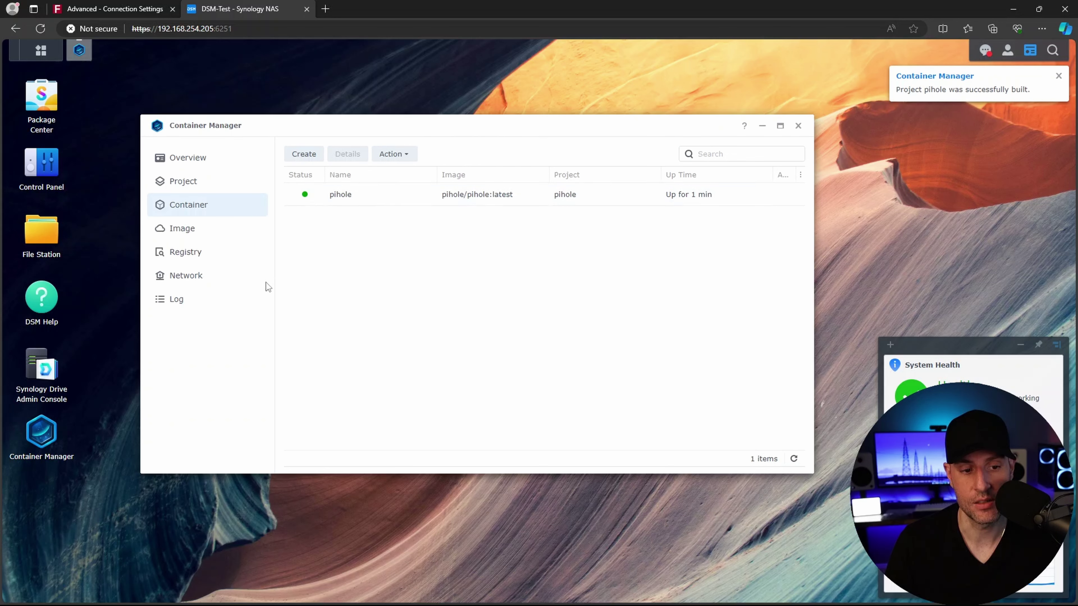
pyautogui.click(204, 280)
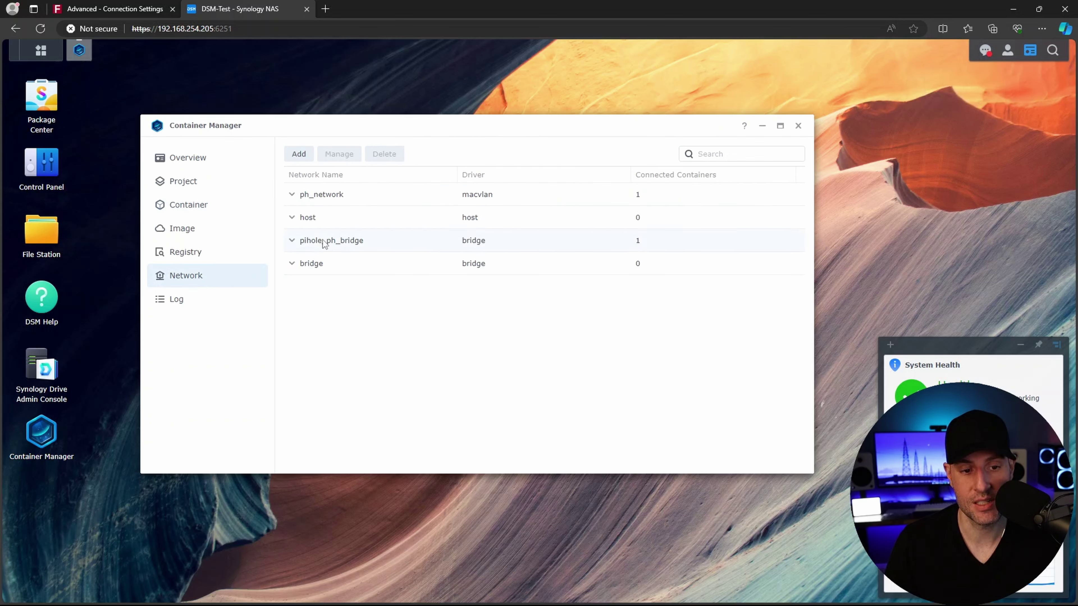
pyautogui.click(325, 243)
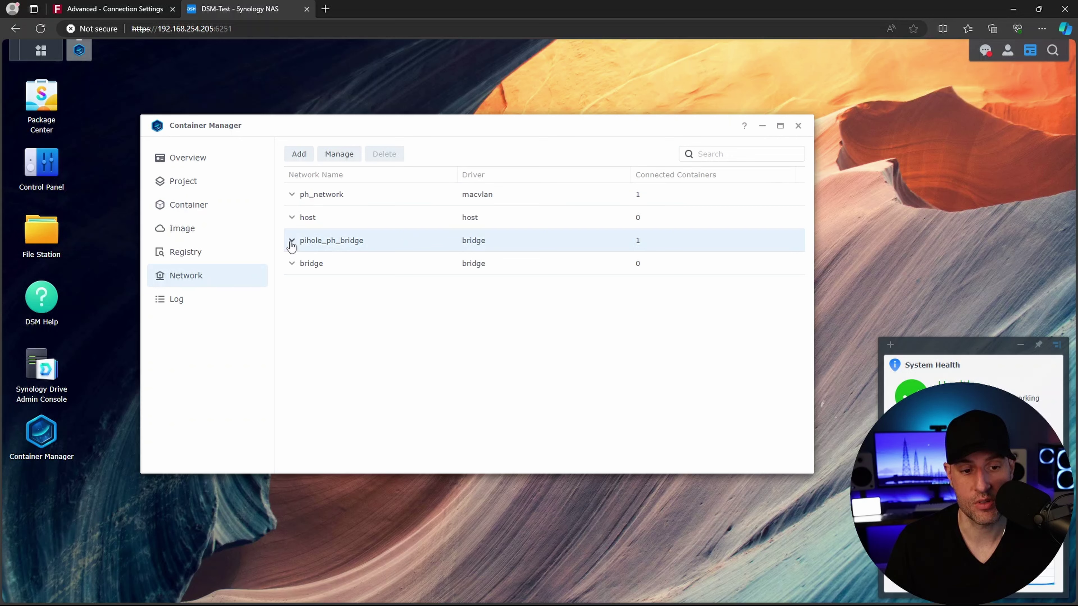
pyautogui.click(291, 242)
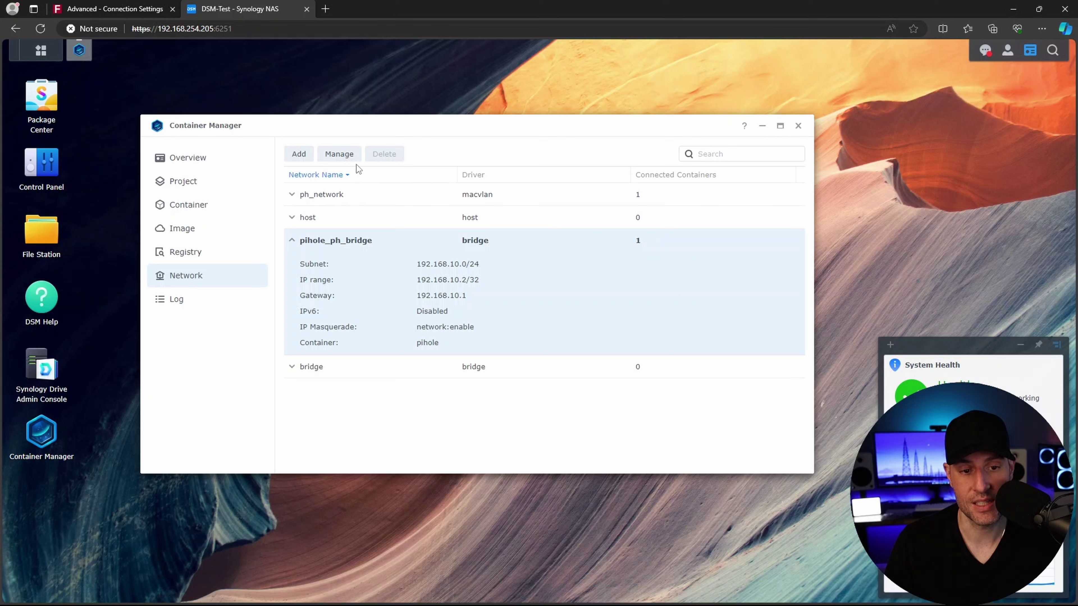
pyautogui.click(340, 154)
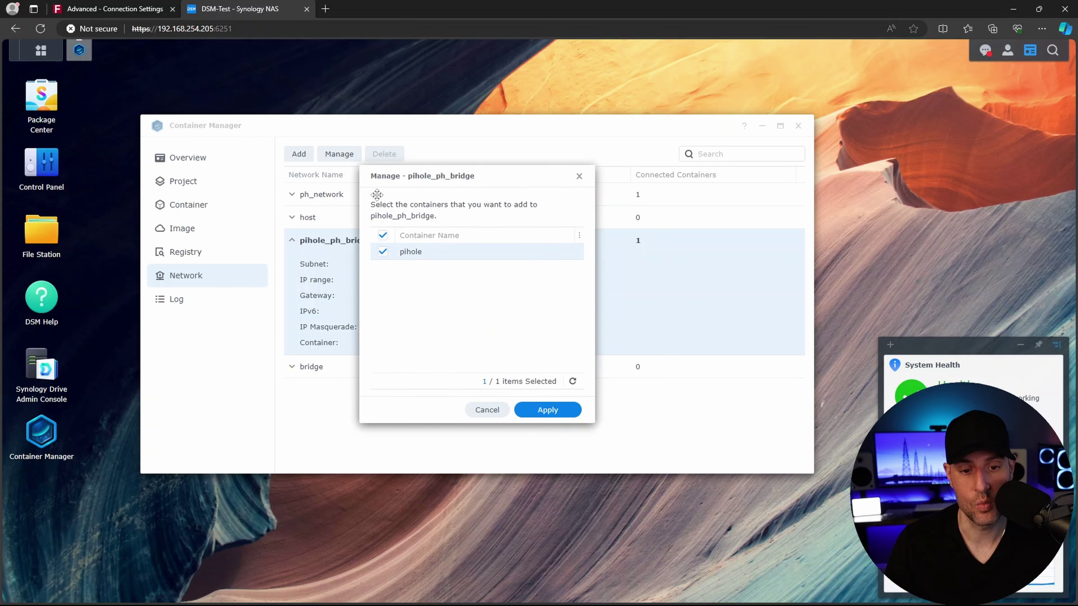
pyautogui.click(488, 411)
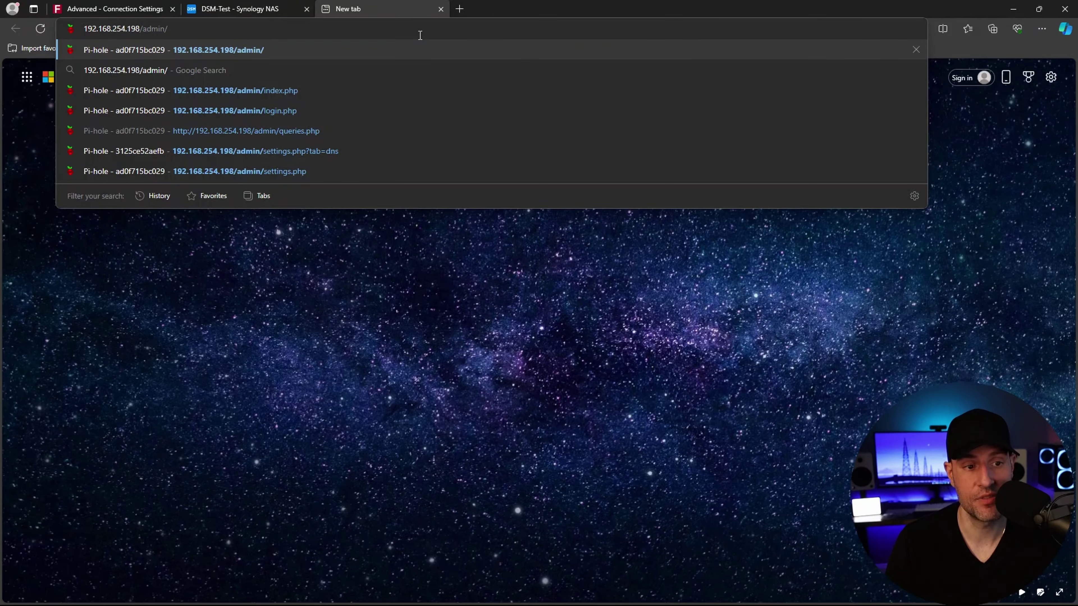
# - Open the Pi-hole admin page at 192.168.254.198/admin/ and log in with the web password
pyautogui.press('Return')
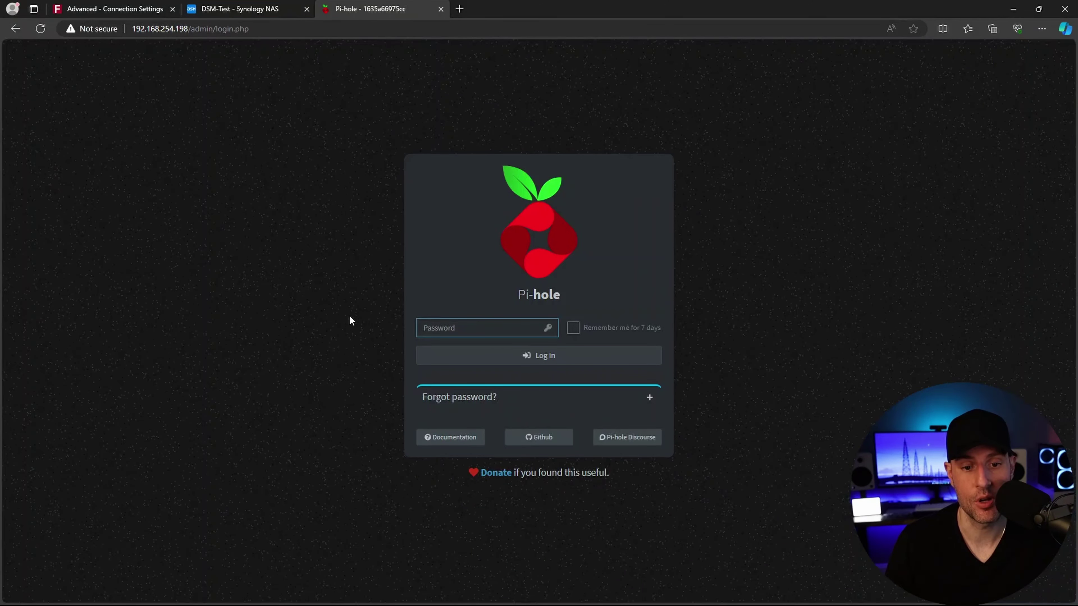
pyautogui.write('****')
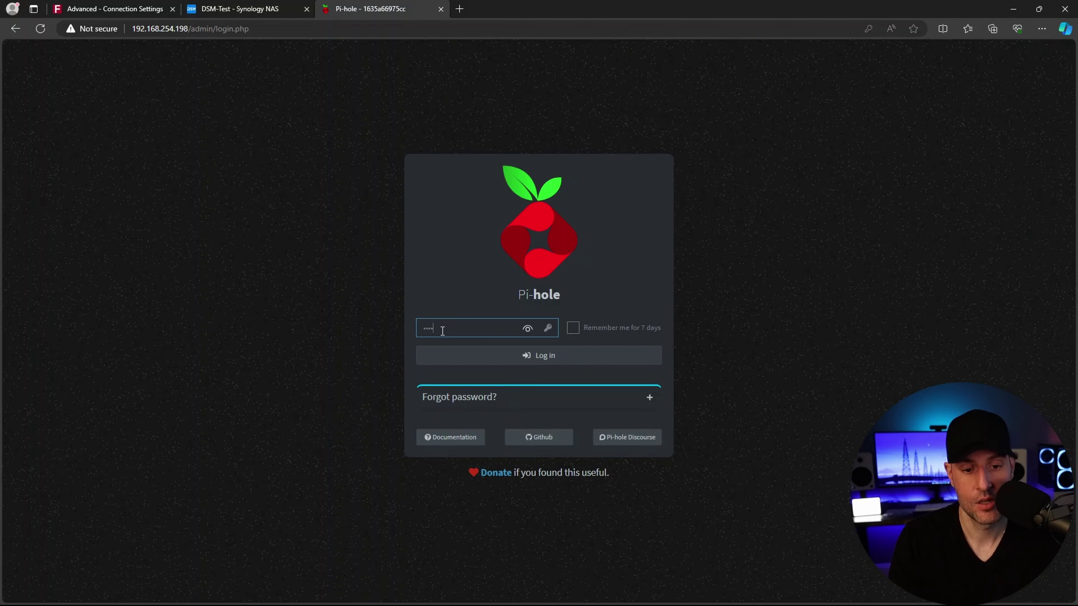
pyautogui.press('Return')
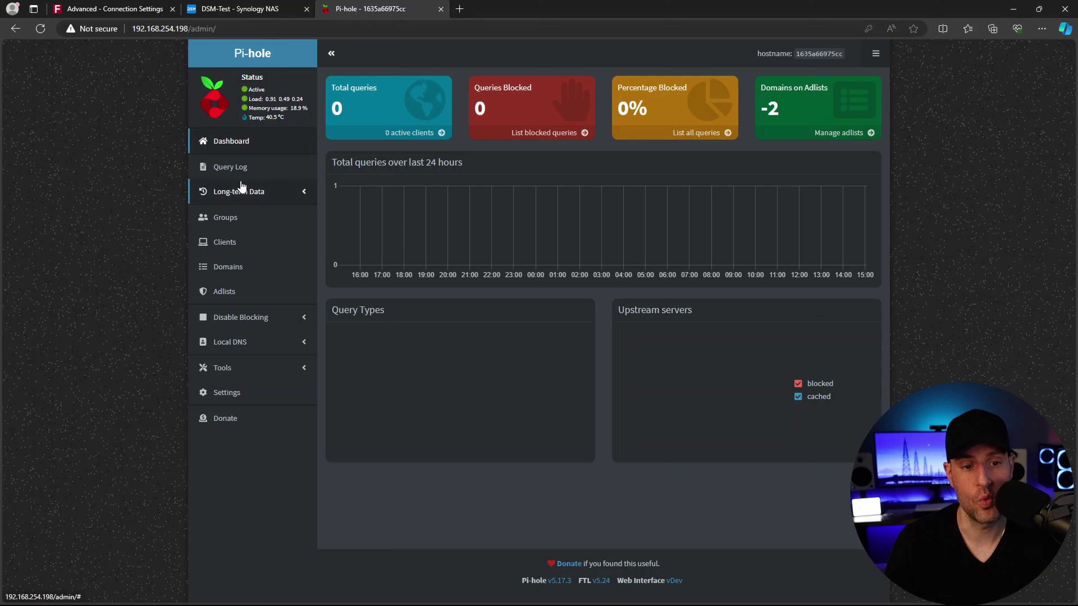
# - Return to the Synology desktop and enable manual DNS server configuration in the Control Panel network settings
pyautogui.click(232, 8)
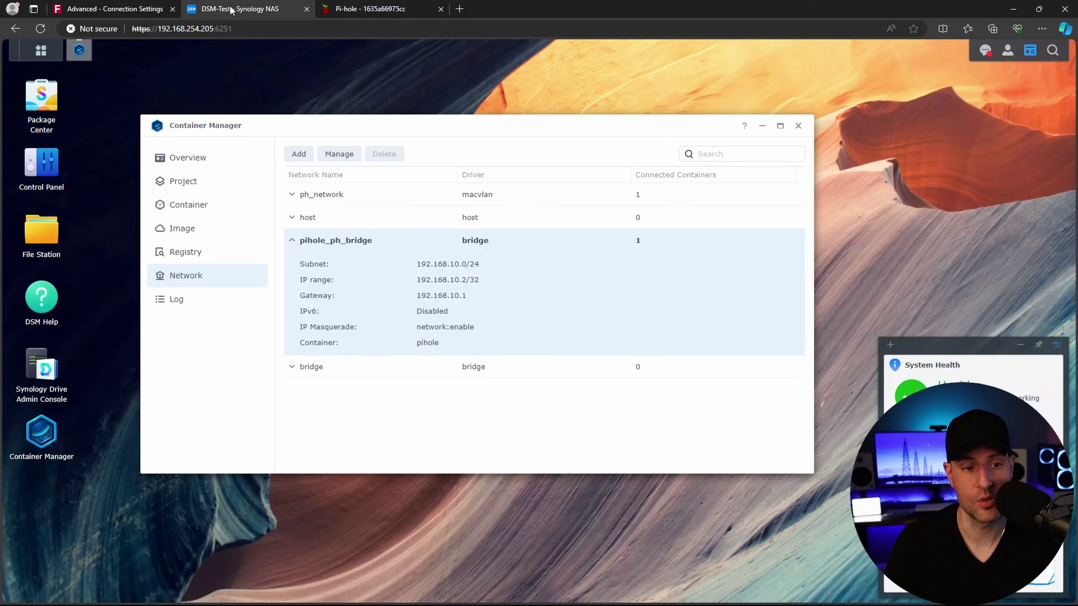
pyautogui.click(50, 193)
pyautogui.click(187, 290)
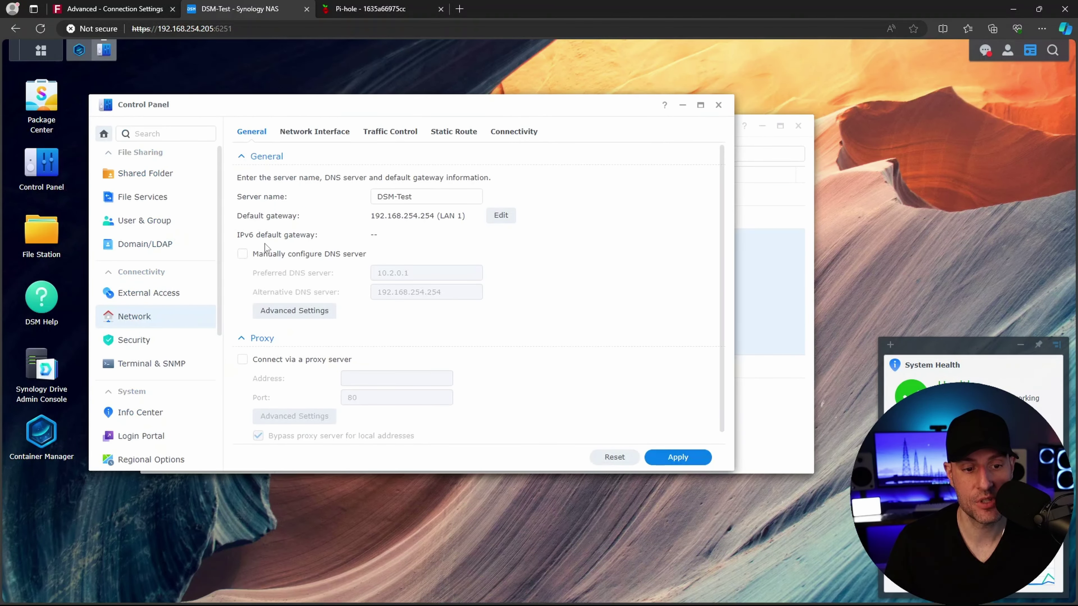
pyautogui.click(299, 257)
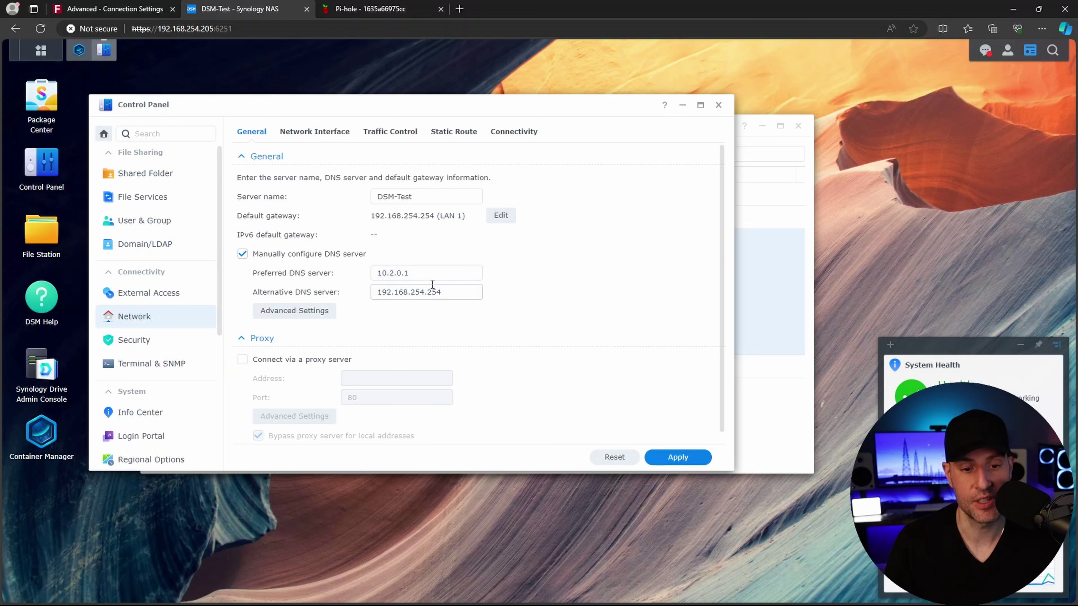
# - Set the preferred DNS server to 192.168.254.198, clear the alternative DNS server and apply the changes
pyautogui.moveTo(450, 293); pyautogui.dragTo(378, 273)
pyautogui.hotkey('ctrl', 'x')
pyautogui.hotkey('ctrl', 'v')
pyautogui.moveTo(443, 273); pyautogui.dragTo(432, 274)
pyautogui.write('198')
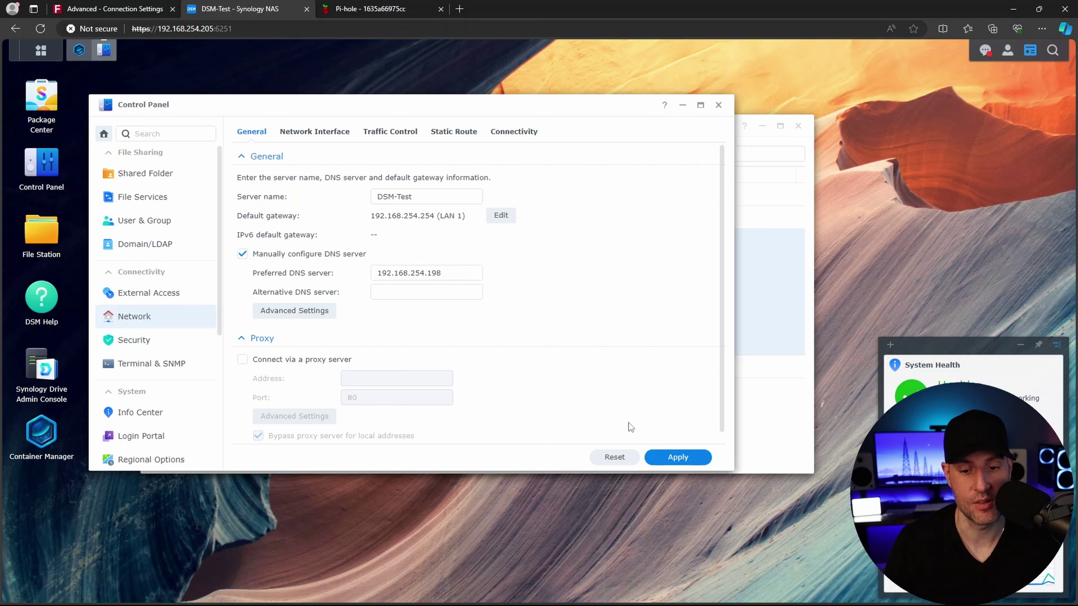
pyautogui.click(679, 456)
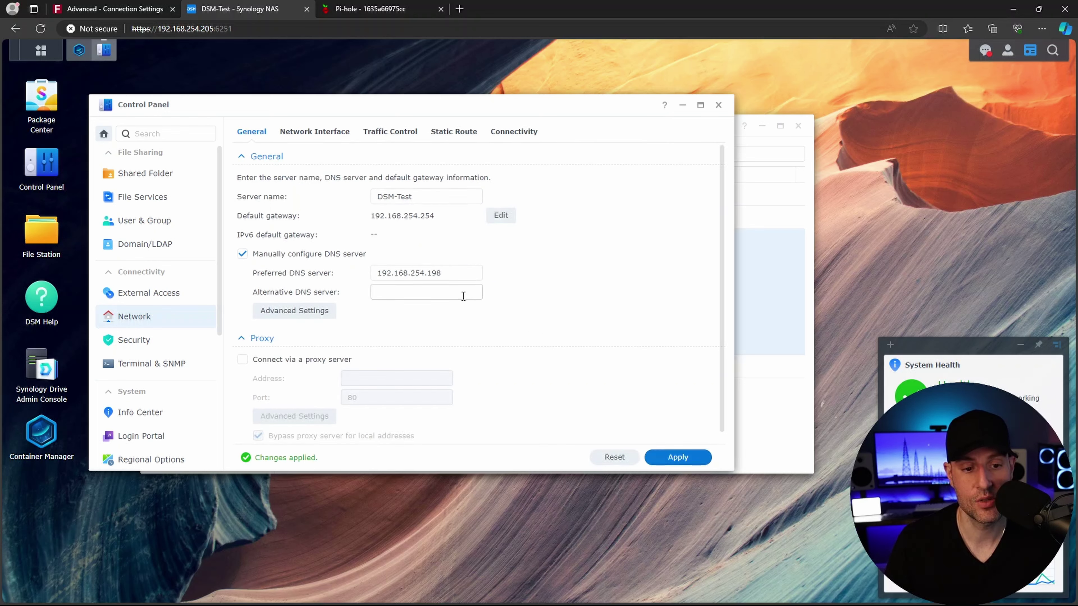
# - Try to install Synology Office from Package Center to test DNS resolution through Pi-hole
pyautogui.click(44, 128)
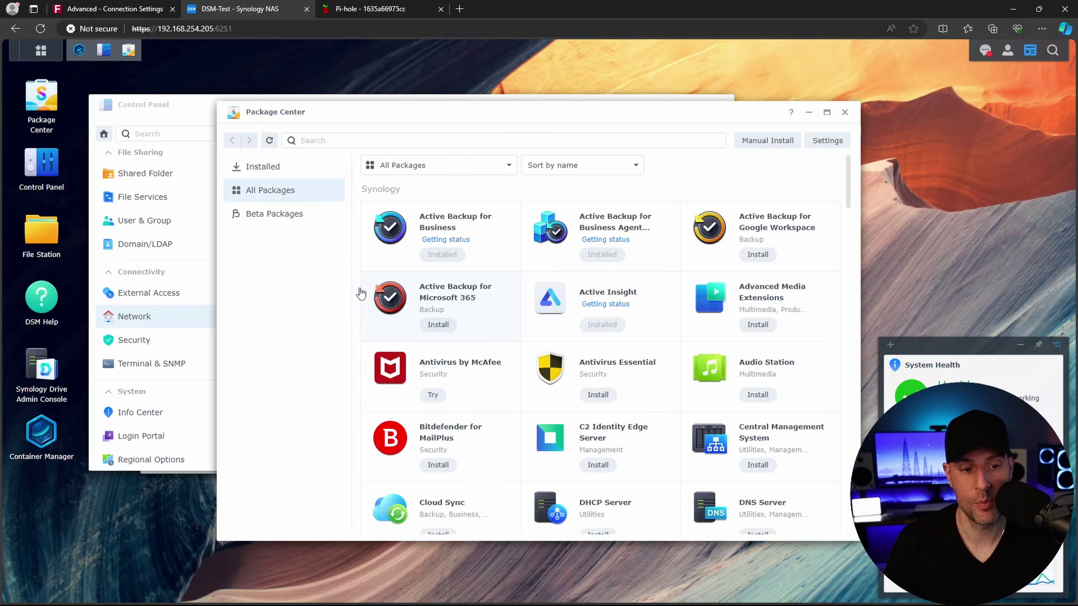
pyautogui.scroll(-20, 626, 281)
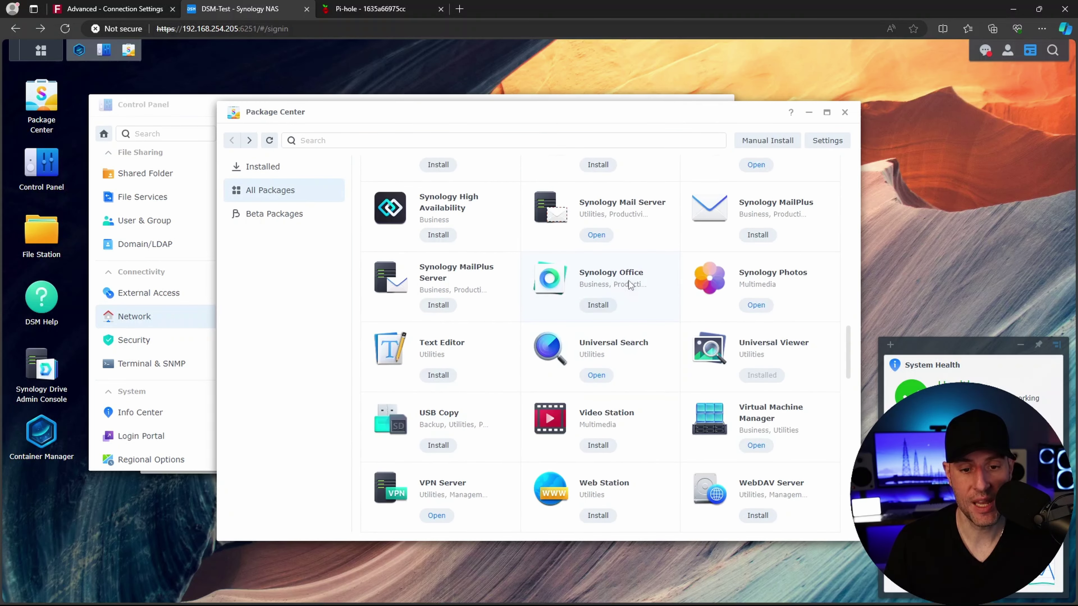
pyautogui.click(620, 283)
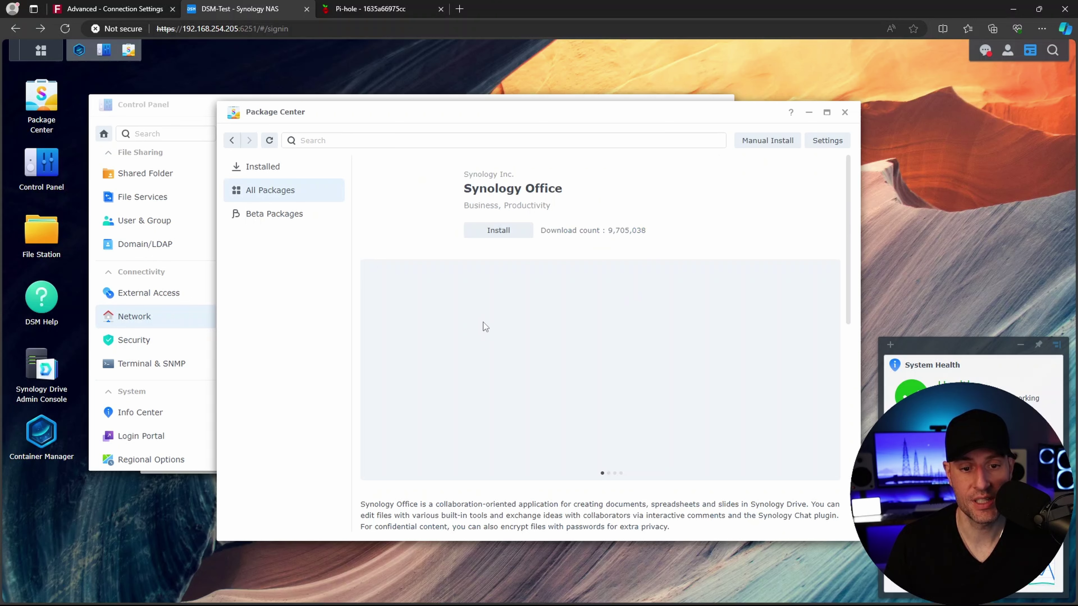
pyautogui.click(489, 233)
pyautogui.click(628, 443)
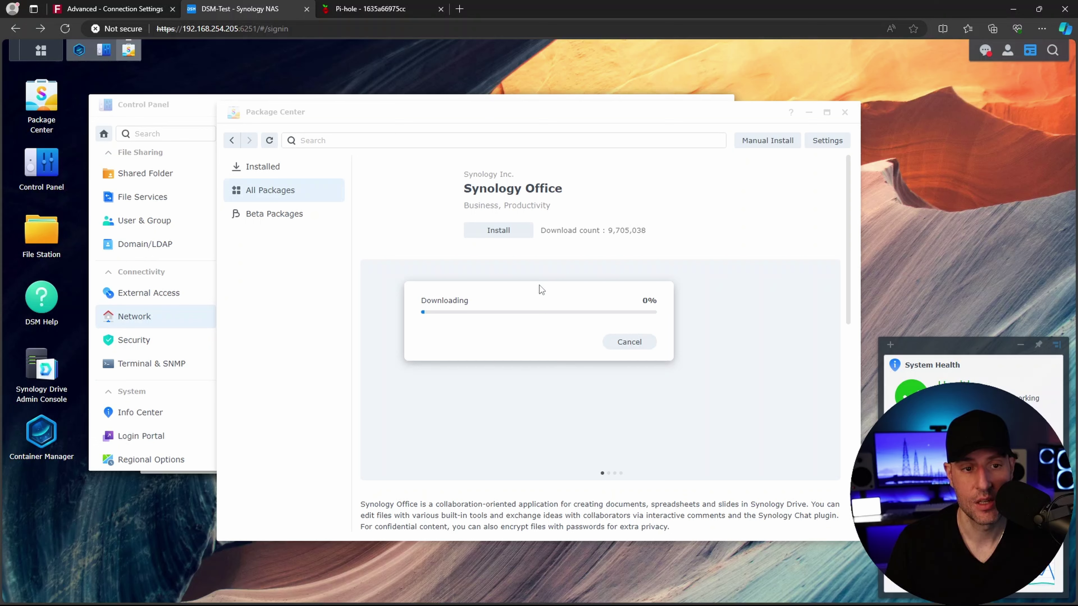
# - Check the Pi-hole dashboard for queries from the NAS, then cancel the Synology Office download
pyautogui.click(401, 18)
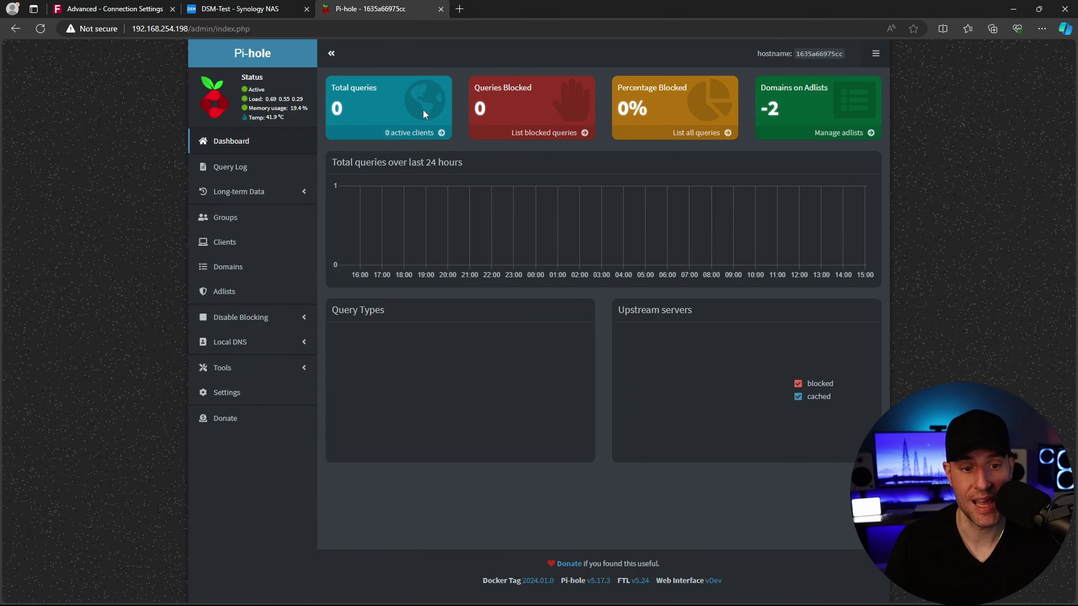
pyautogui.click(254, 11)
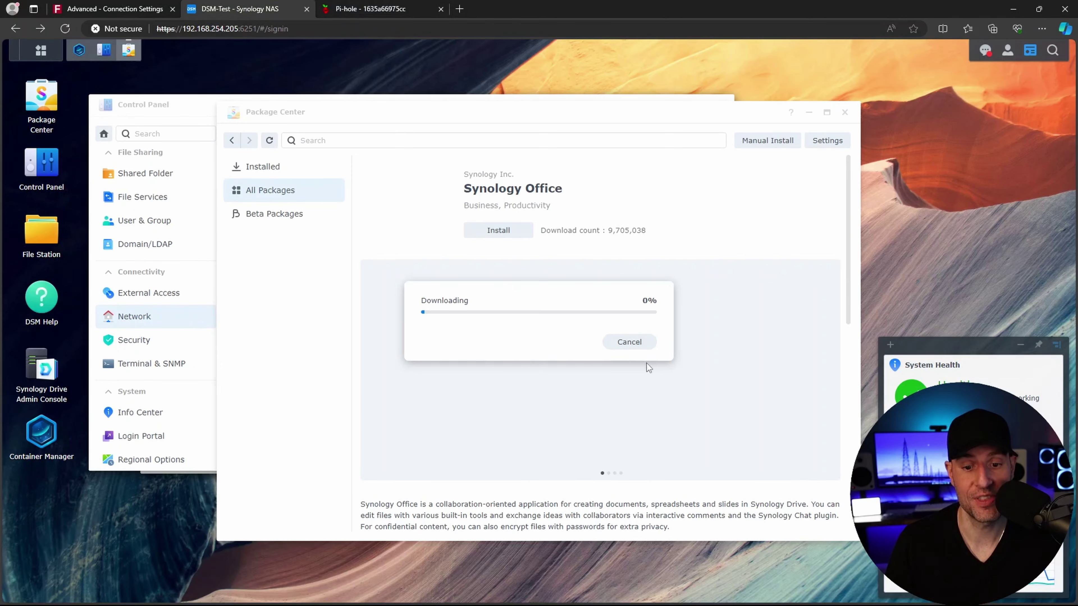
pyautogui.click(643, 346)
# - Set the NAS's preferred DNS server to 192.168.10.2 in the Control Panel network settings and apply the change
pyautogui.click(200, 123)
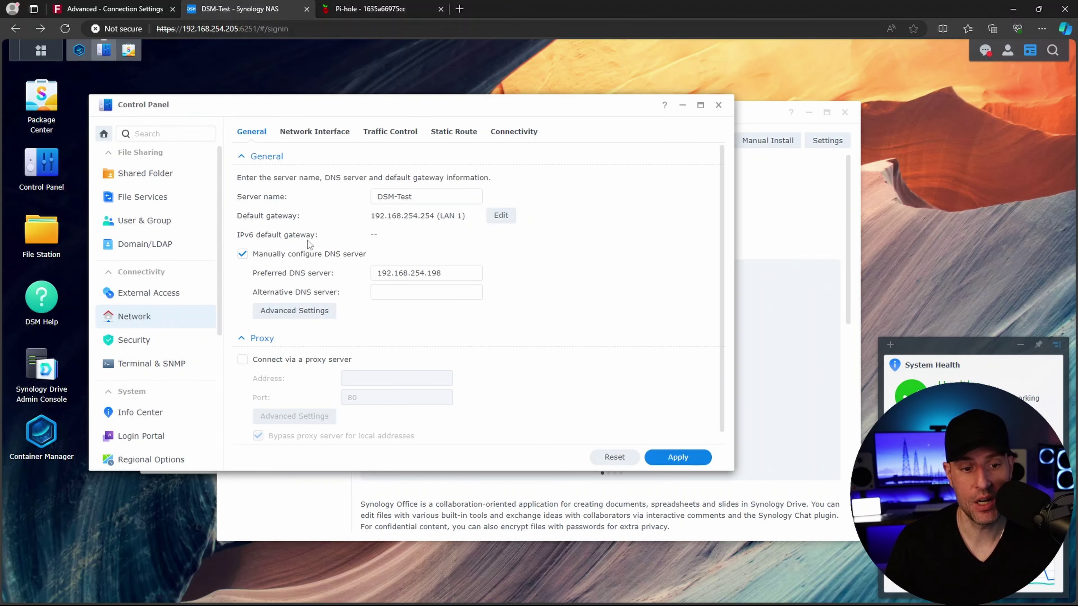
pyautogui.doubleClick(410, 272)
pyautogui.click(412, 271)
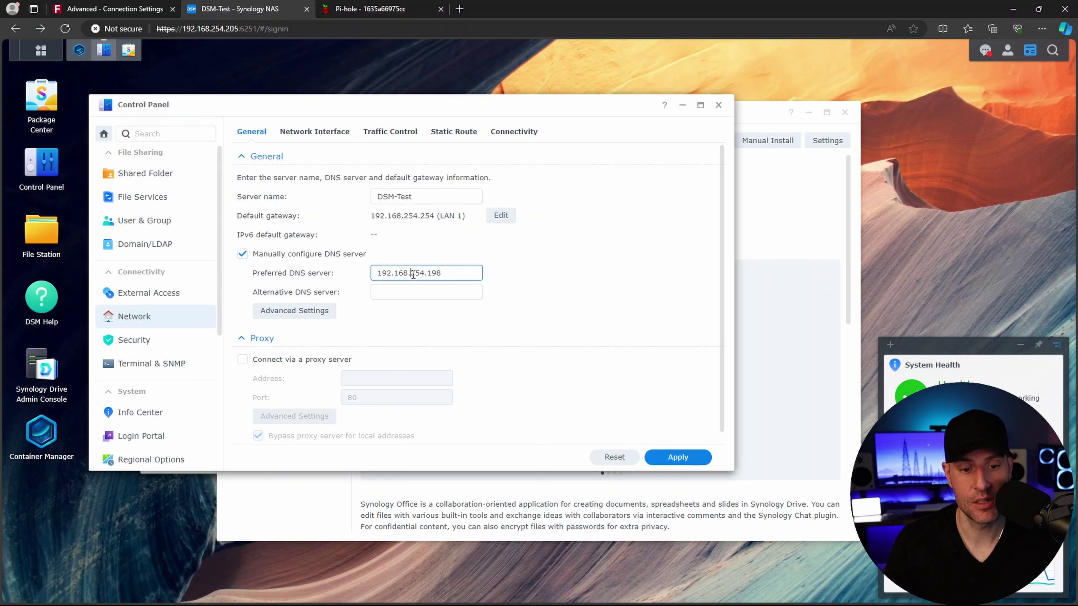
pyautogui.moveTo(409, 273); pyautogui.dragTo(545, 280)
pyautogui.write('10.2')
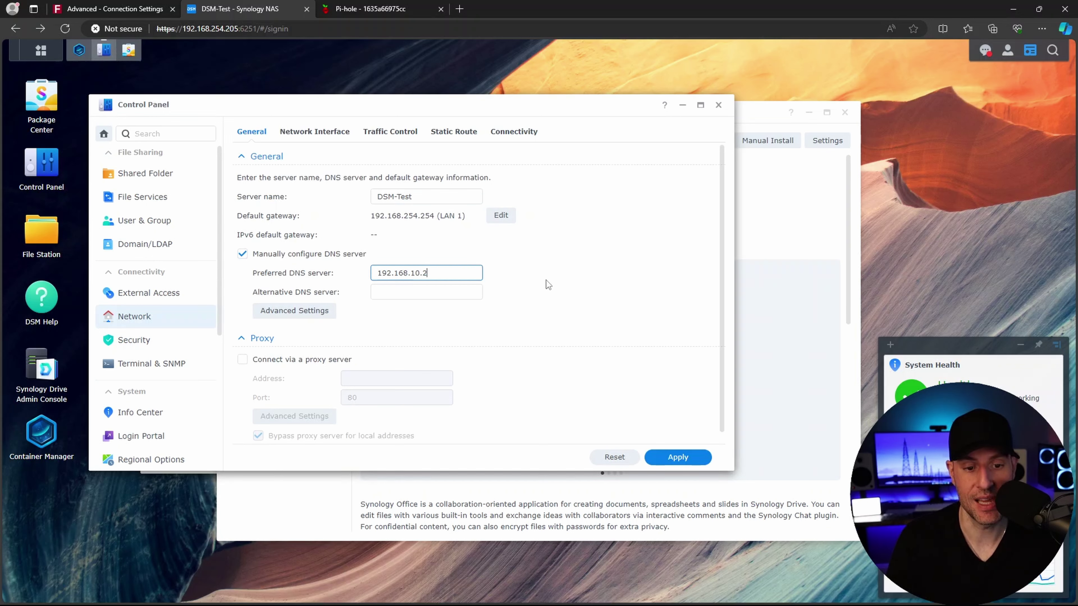
pyautogui.click(677, 458)
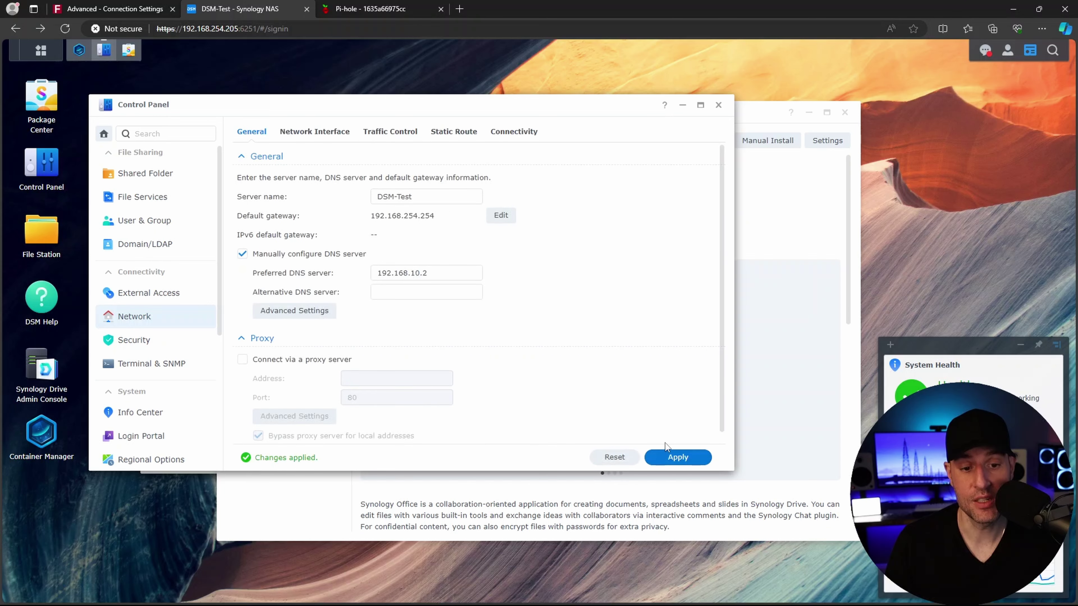
# - Check the Pi-hole dashboard's query figures, then open the Synology MailPlus Server page in Package Center to test DNS resolution
pyautogui.click(768, 222)
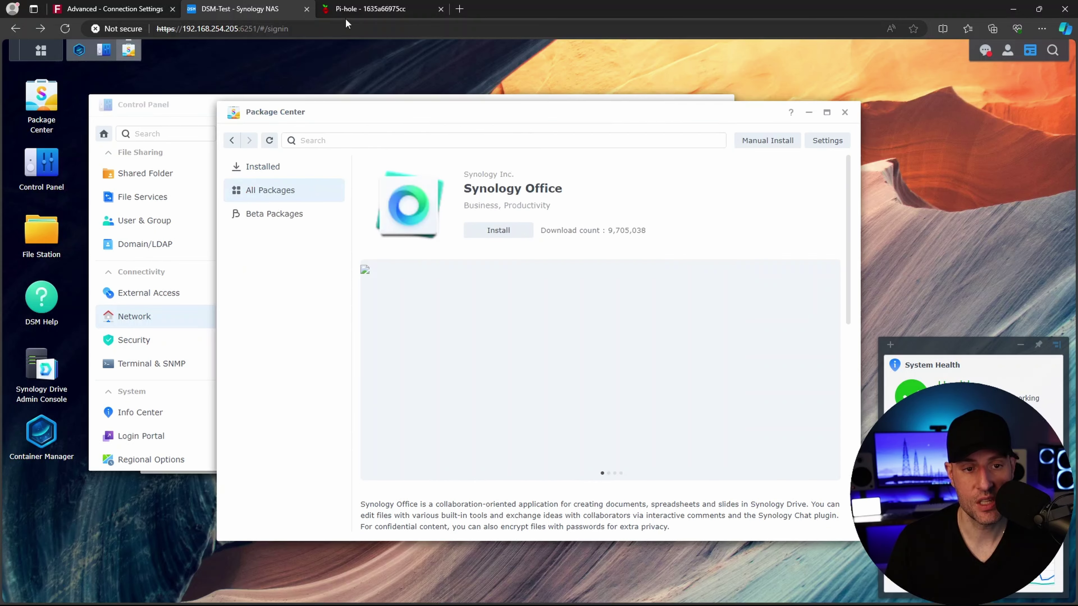
pyautogui.click(358, 9)
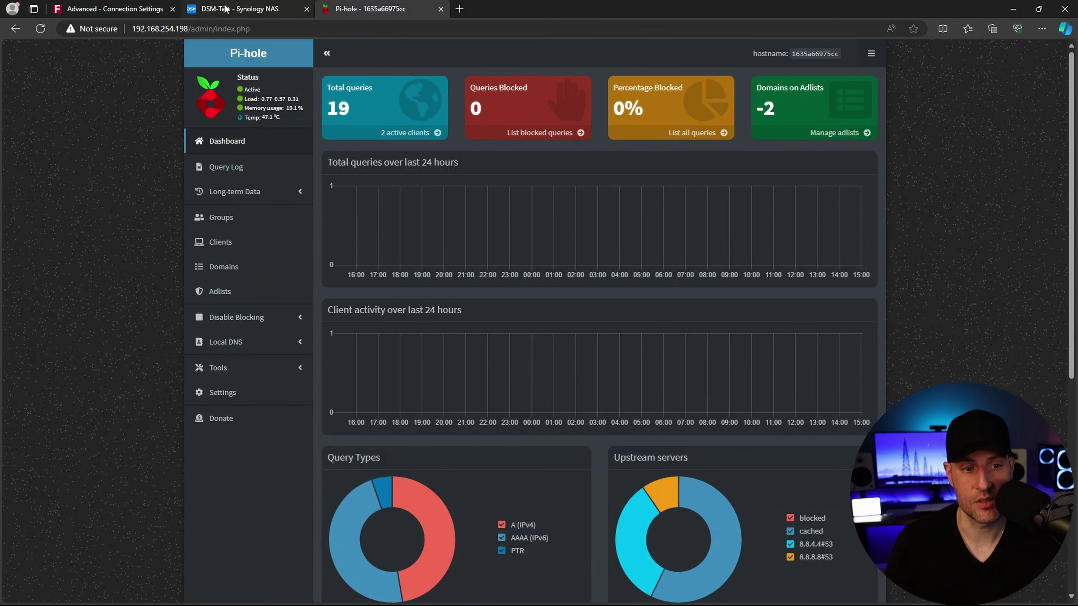
pyautogui.hotkey('ctrl', 'shift', 'Tab')
pyautogui.click(238, 141)
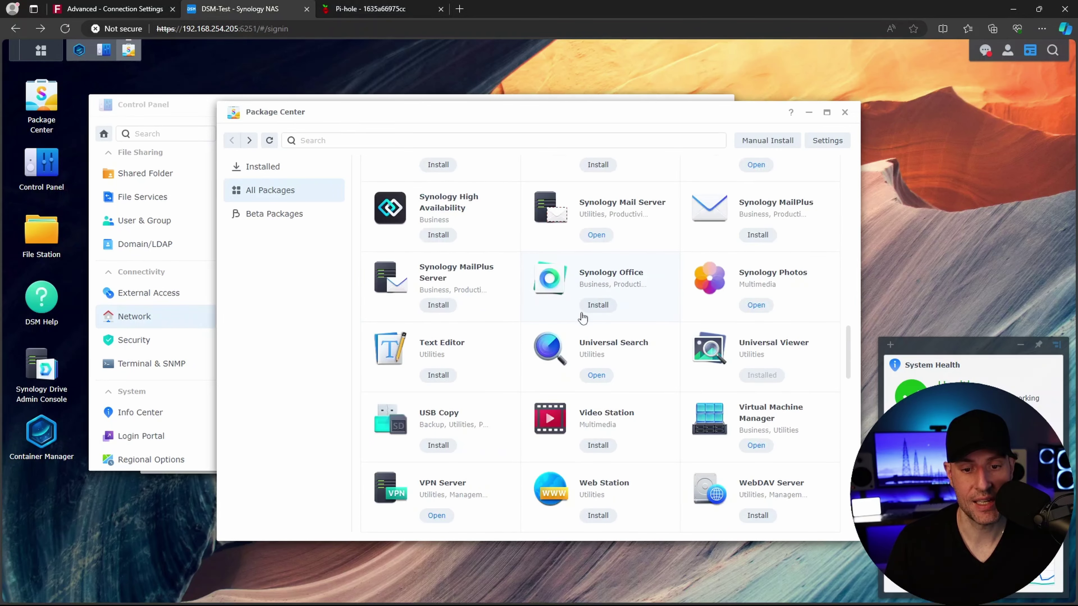
pyautogui.click(480, 281)
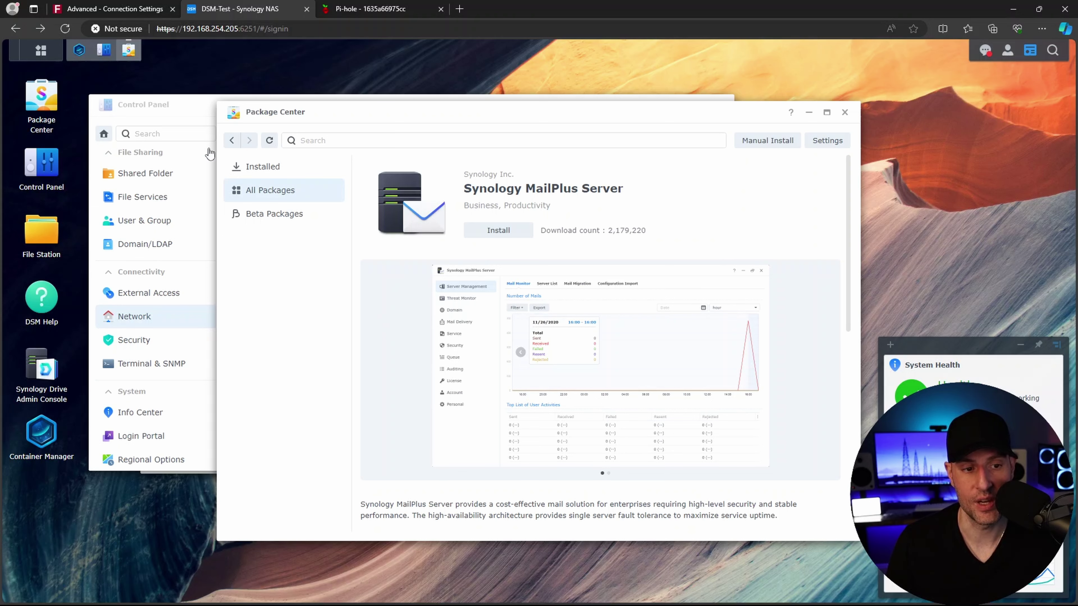
# - Disable manual DNS server configuration in the NAS network settings and apply the change
pyautogui.click(191, 121)
pyautogui.click(291, 255)
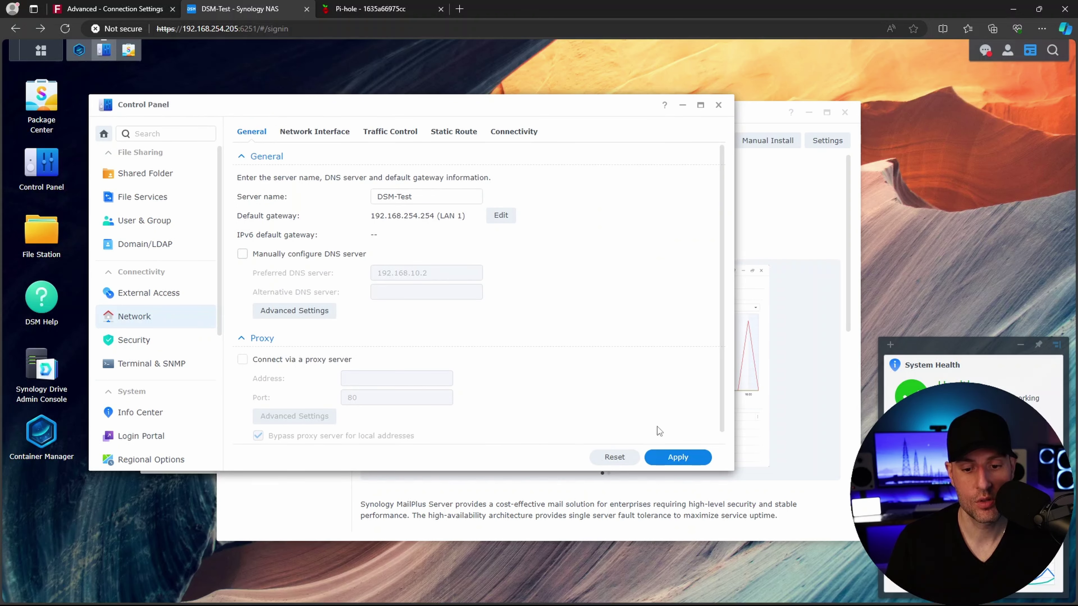
pyautogui.click(674, 457)
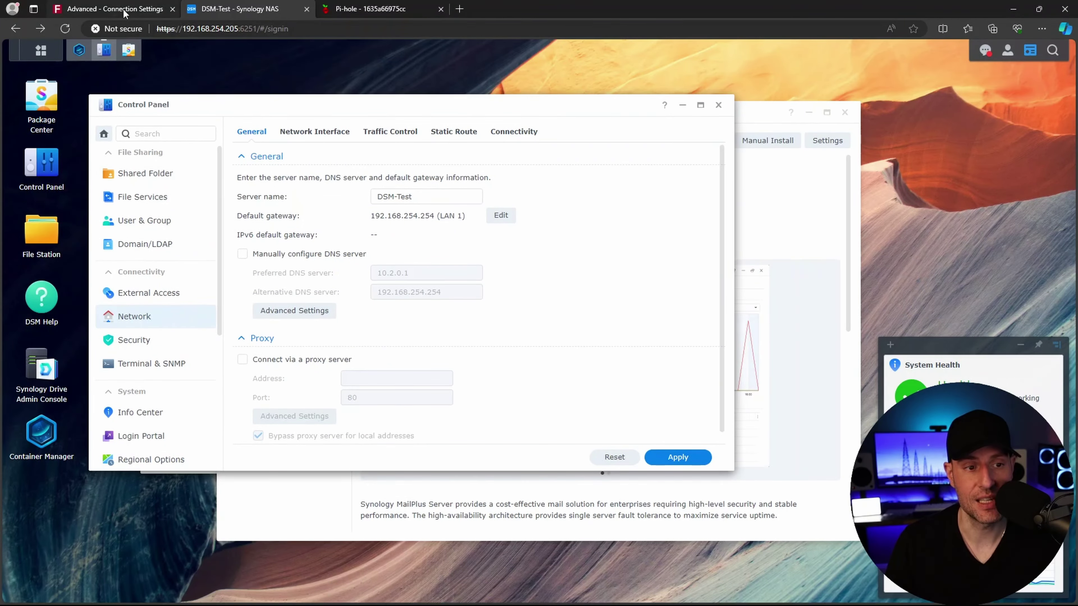
# - In the Frontier router's connection settings, switch the DNS type to Static and set the primary DNS address to 192.168.254.198
pyautogui.click(124, 13)
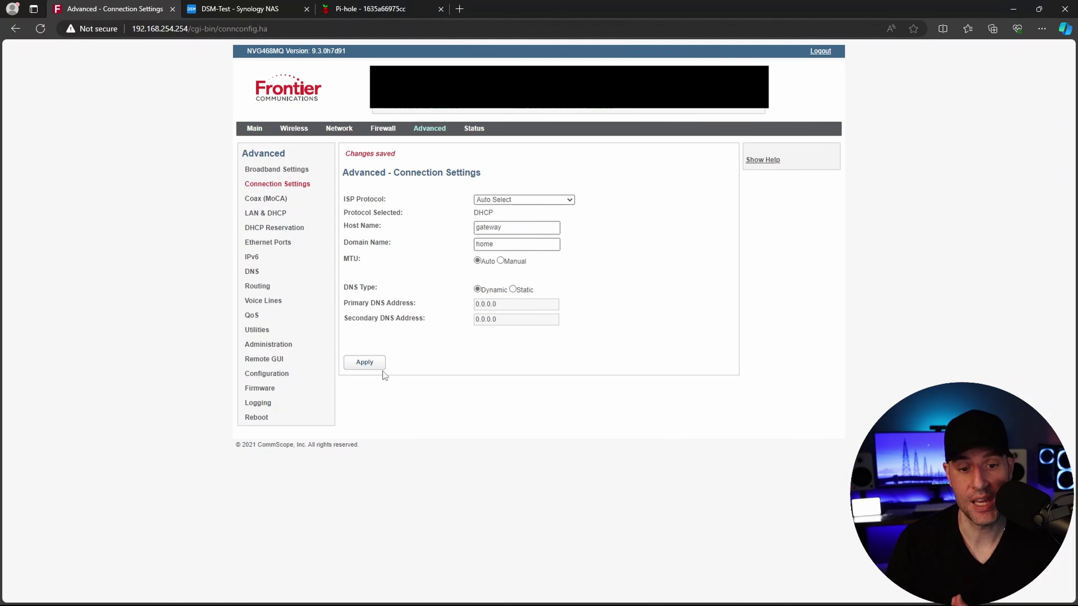
pyautogui.click(512, 289)
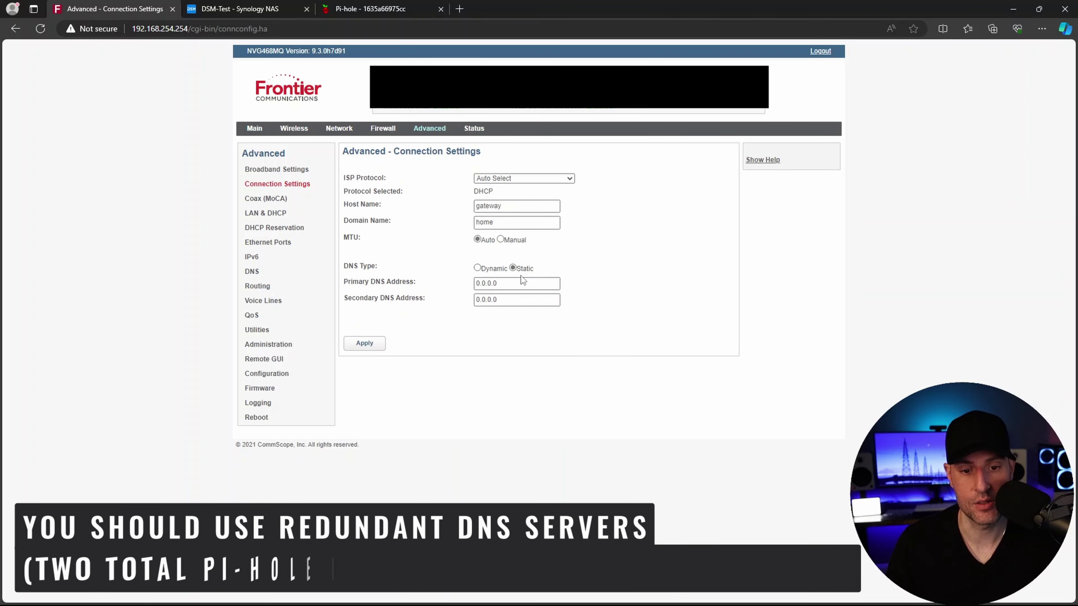
pyautogui.tripleClick(519, 282)
pyautogui.write('192.168.254.198')
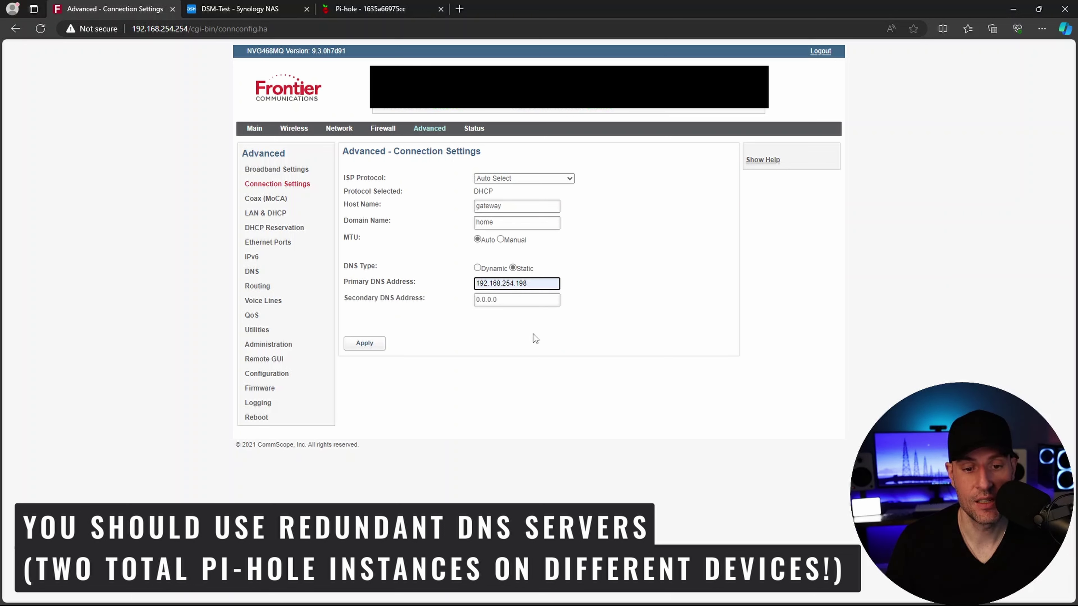
pyautogui.click(502, 257)
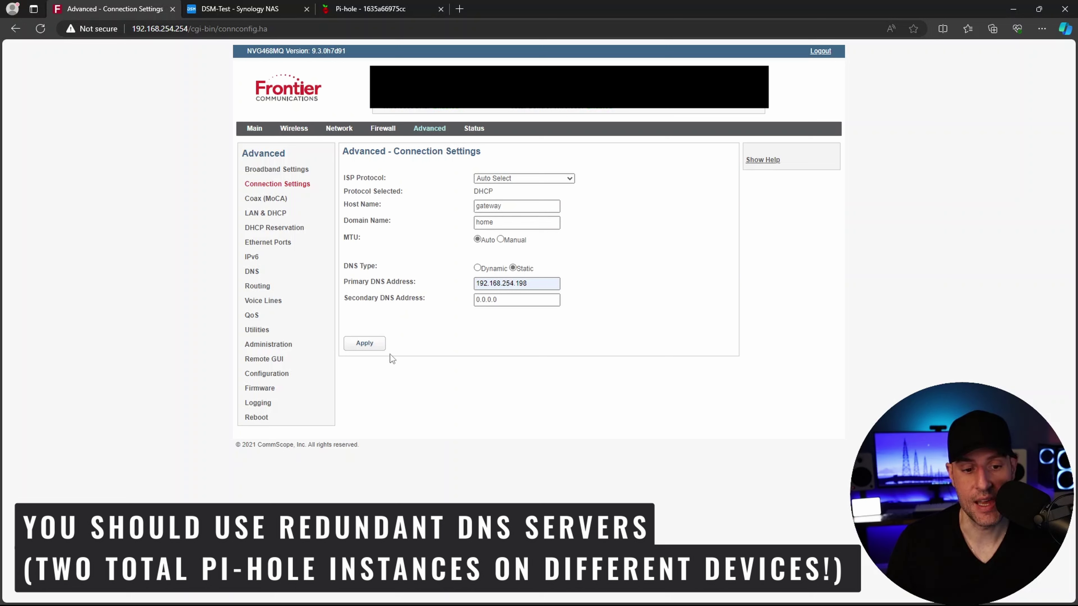
# - Load google.com in a new browser tab and compare the Pi-hole dashboard's total queries before and after
pyautogui.click(360, 13)
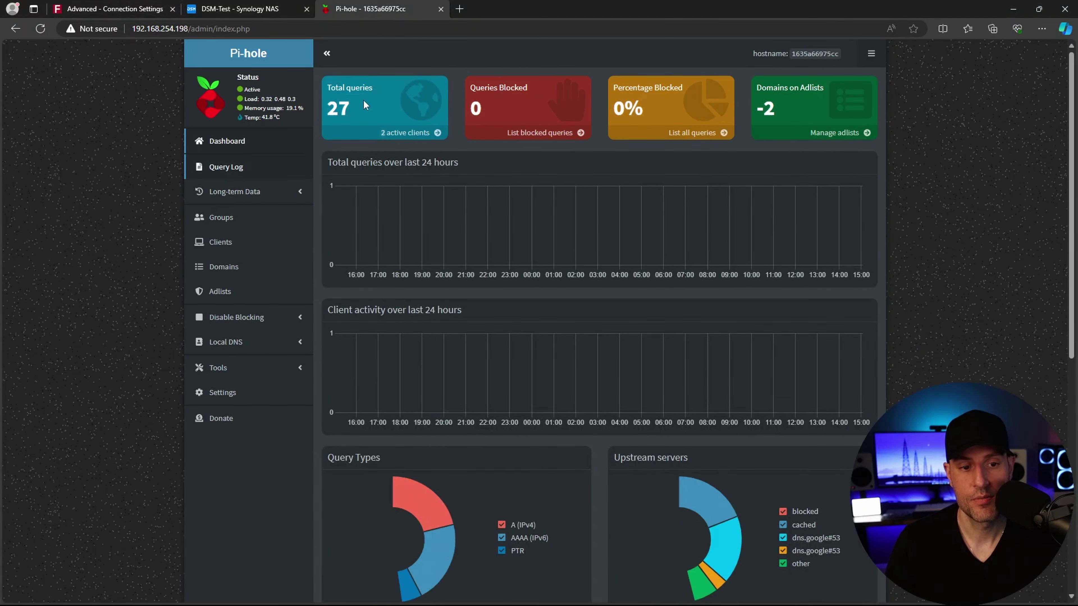
pyautogui.click(459, 9)
pyautogui.write('google')
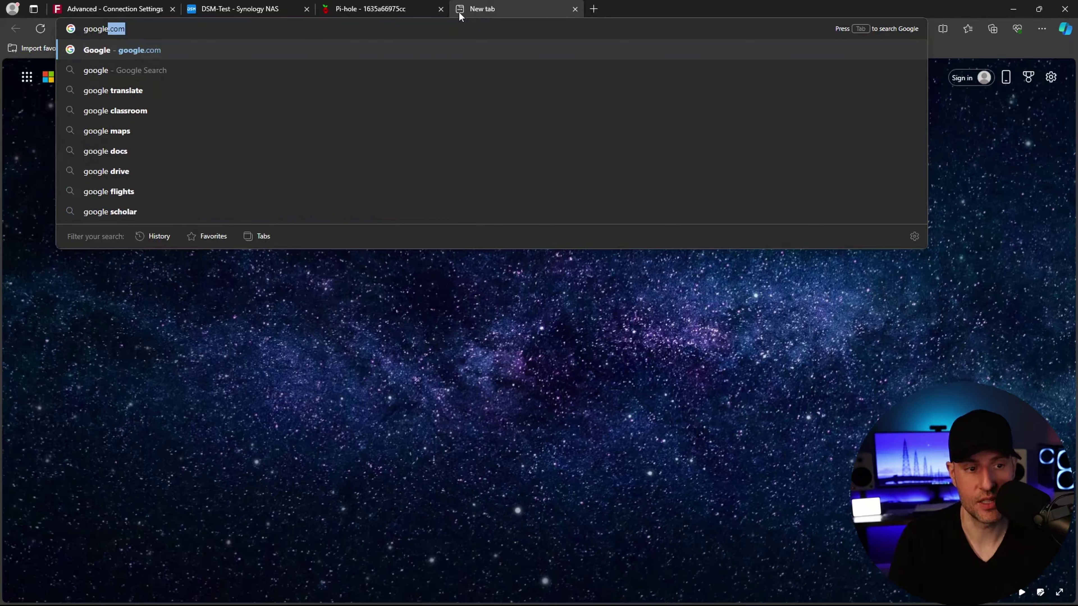
pyautogui.press('Return')
pyautogui.click(432, 16)
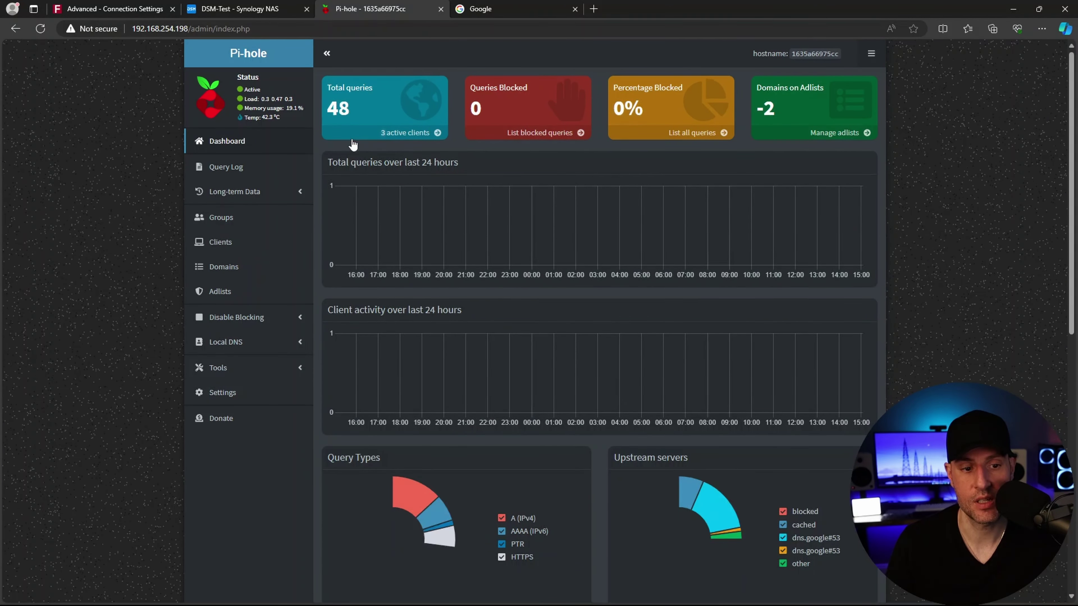
pyautogui.click(237, 170)
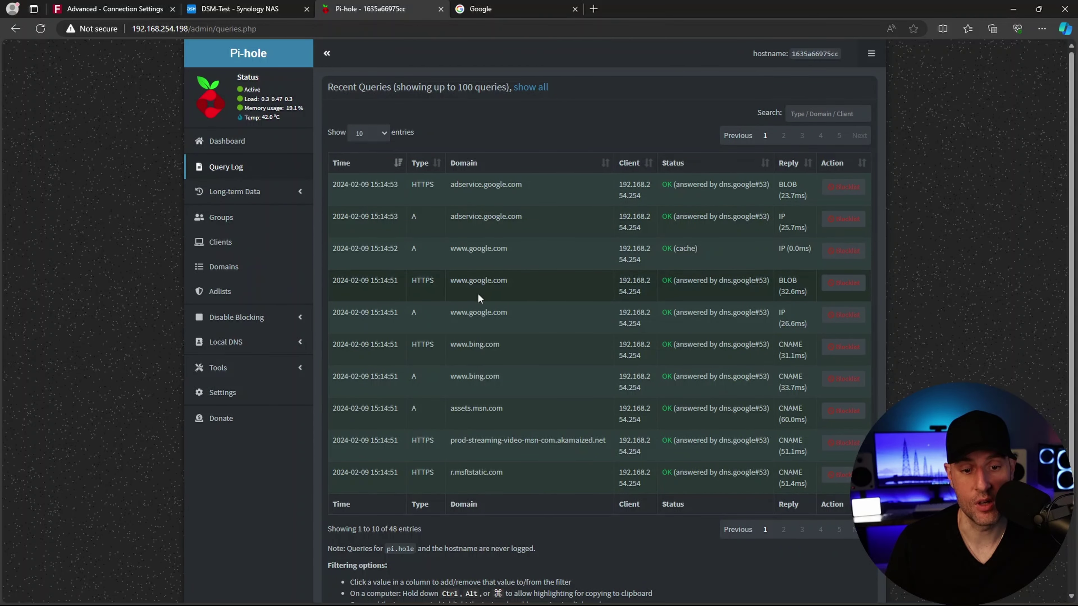
pyautogui.moveTo(507, 285); pyautogui.dragTo(451, 283)
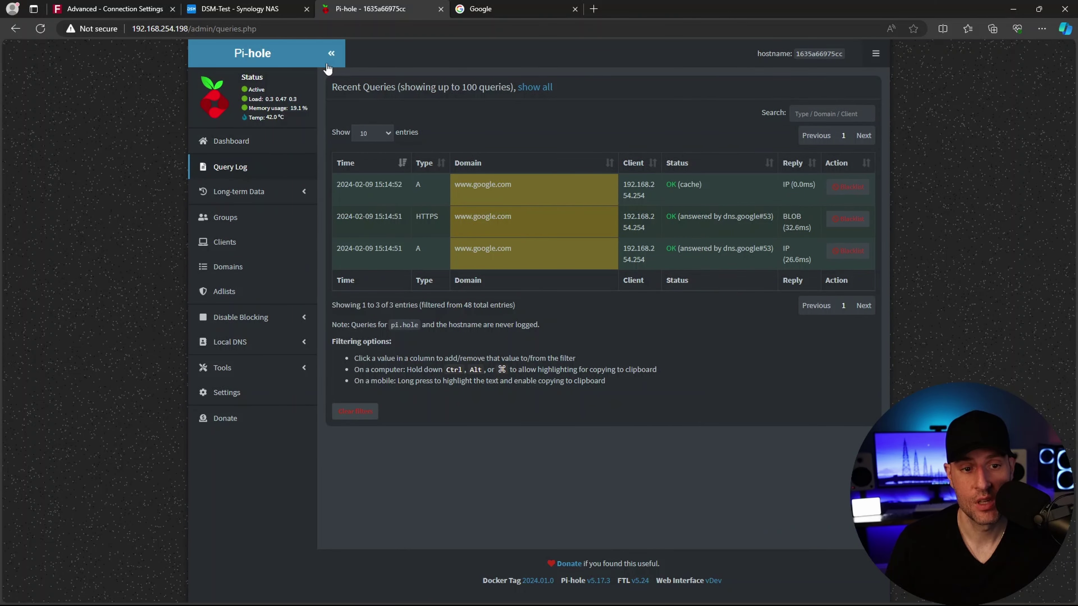
pyautogui.click(331, 53)
pyautogui.click(203, 61)
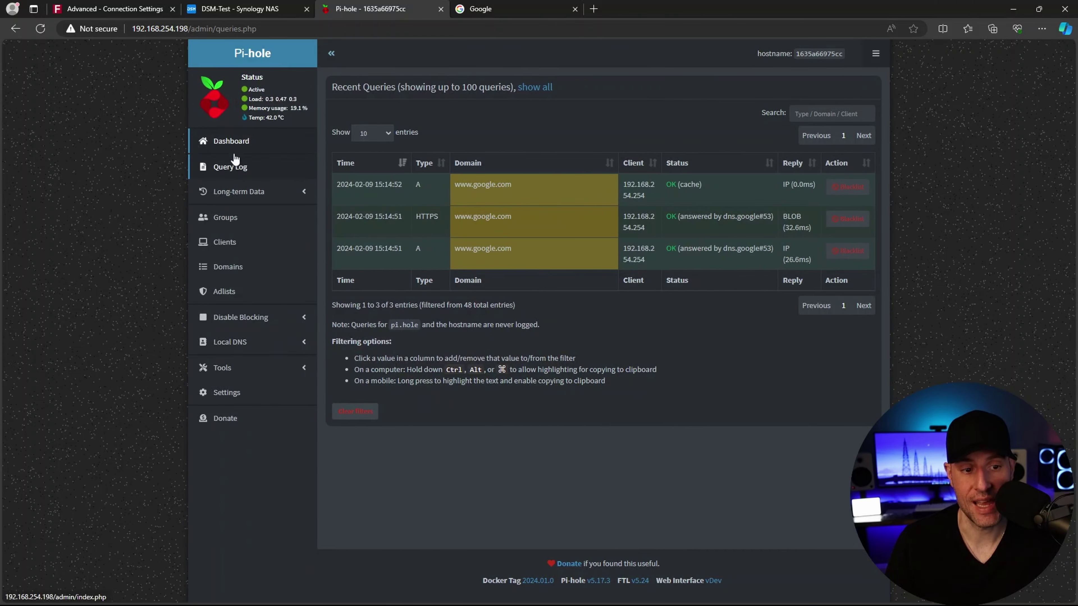
pyautogui.click(229, 166)
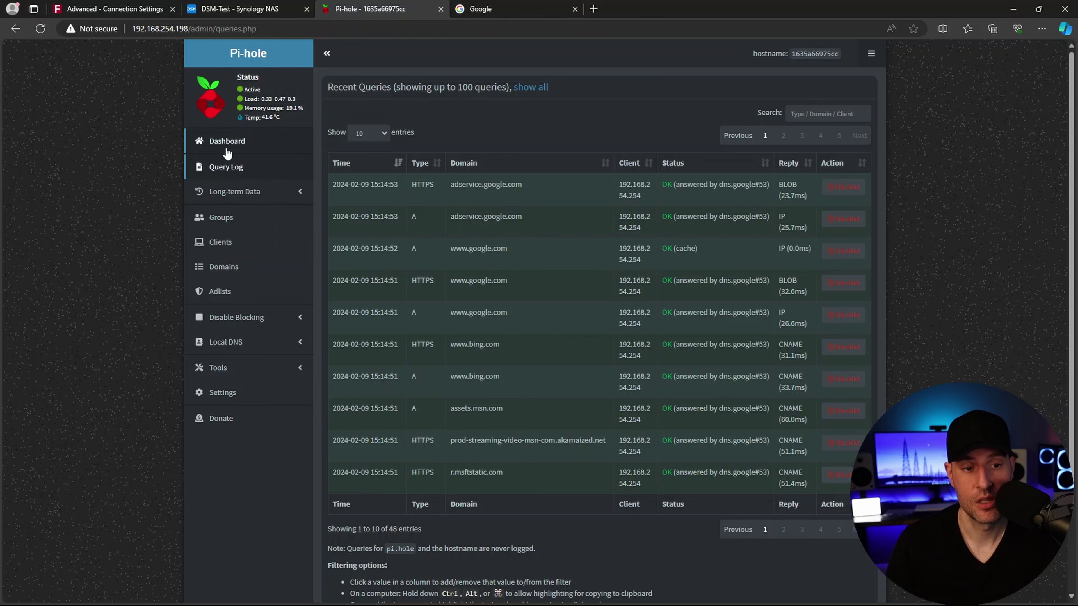
# - Review Pi-hole's adlist management and local DNS records pages, then return to the dashboard
pyautogui.click(238, 291)
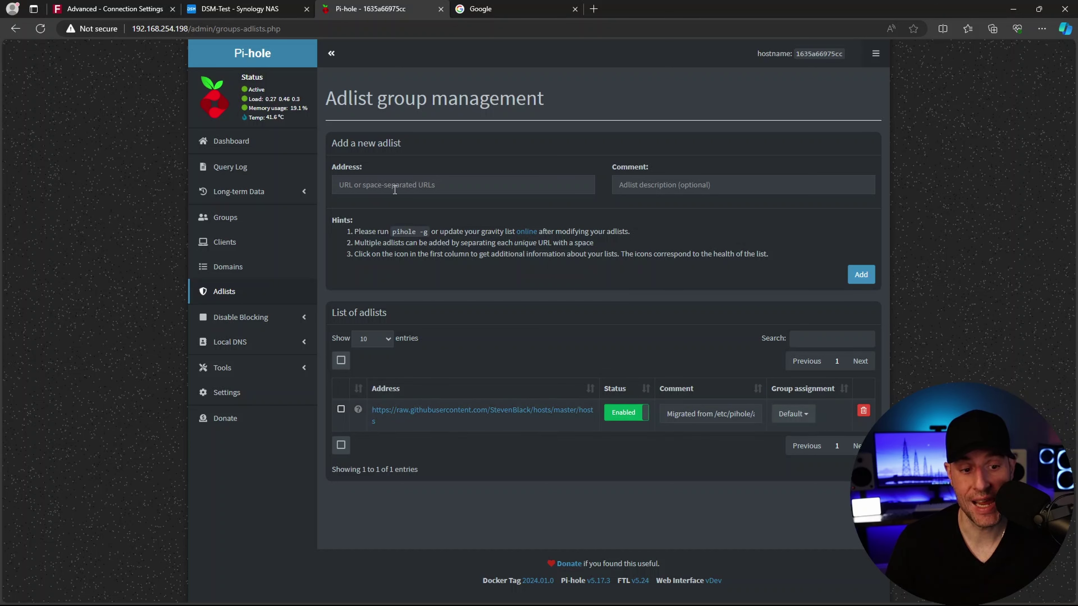
pyautogui.click(269, 342)
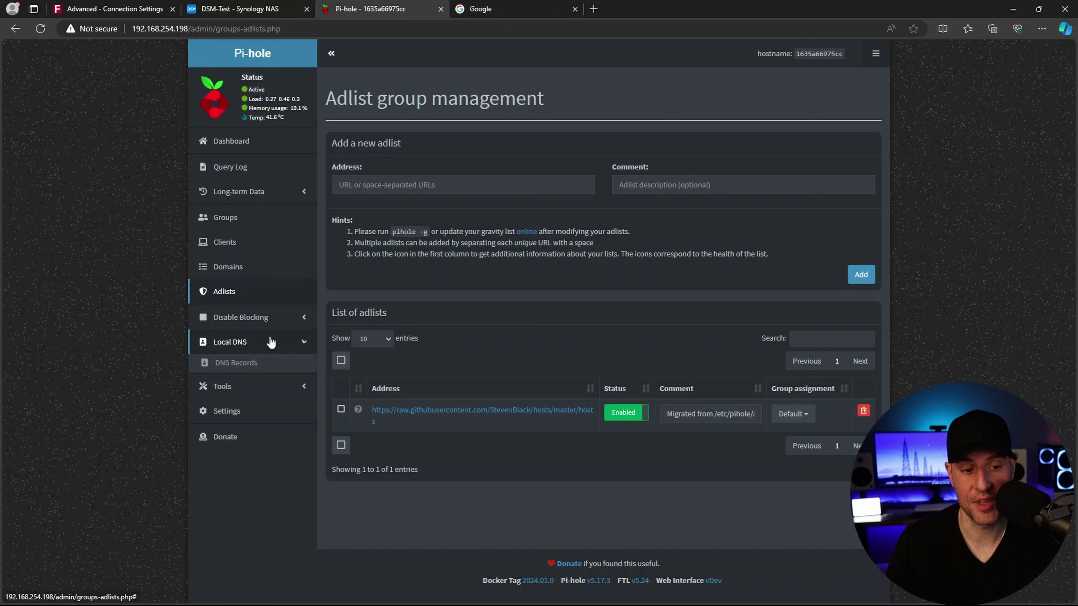
pyautogui.click(245, 364)
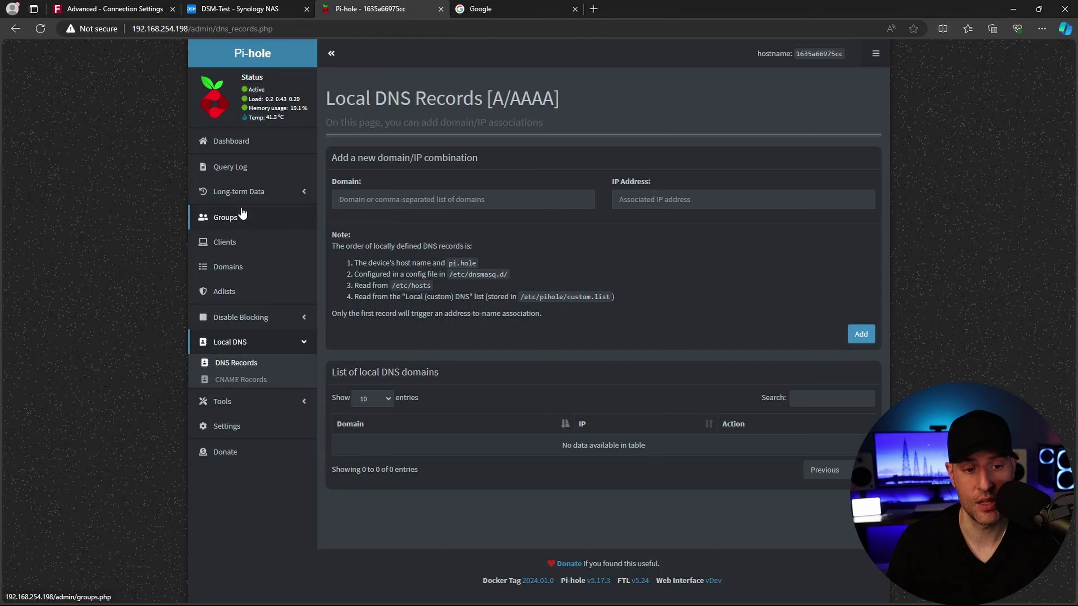
pyautogui.click(242, 144)
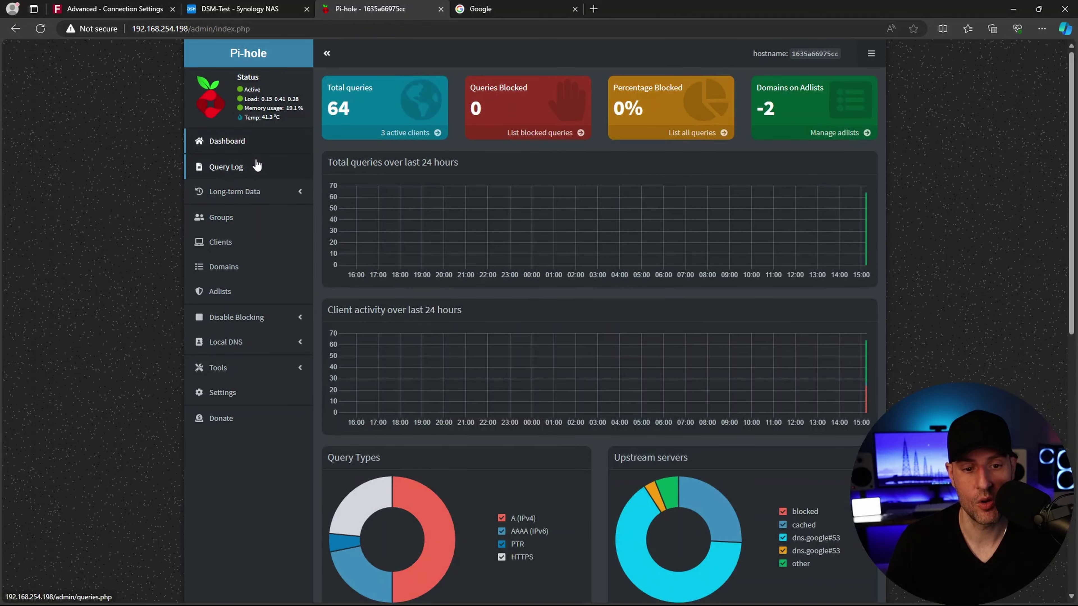